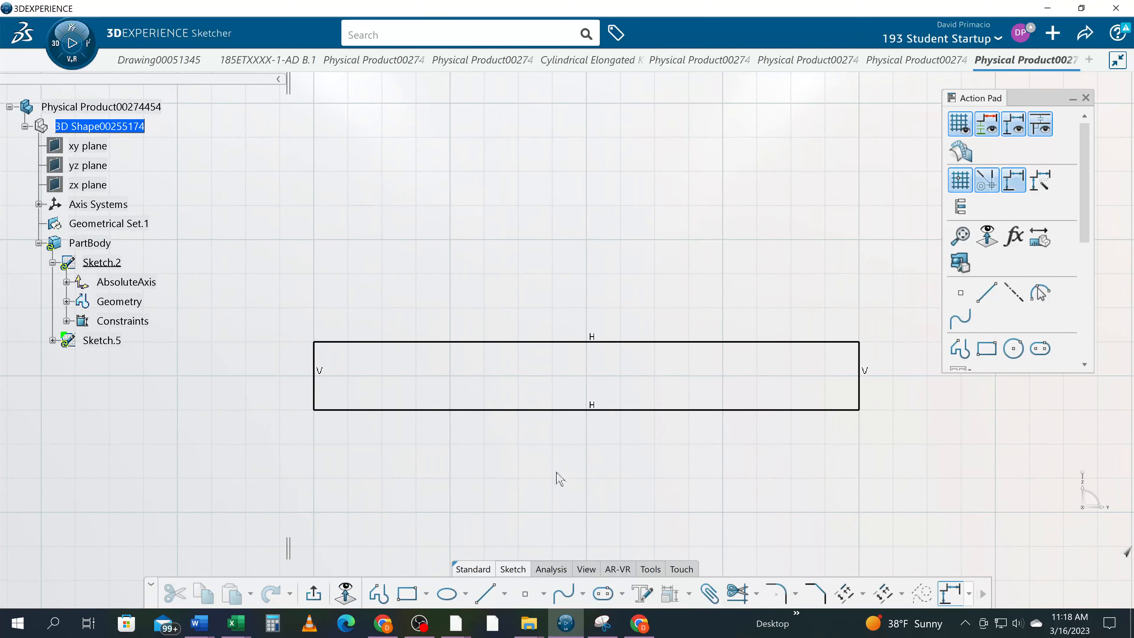
# Draw a circle centred on the midpoint of the rectangle's left edge, reaching both ends of that edge
pyautogui.moveTo(481, 483); pyautogui.dragTo(487, 478, button='middle')
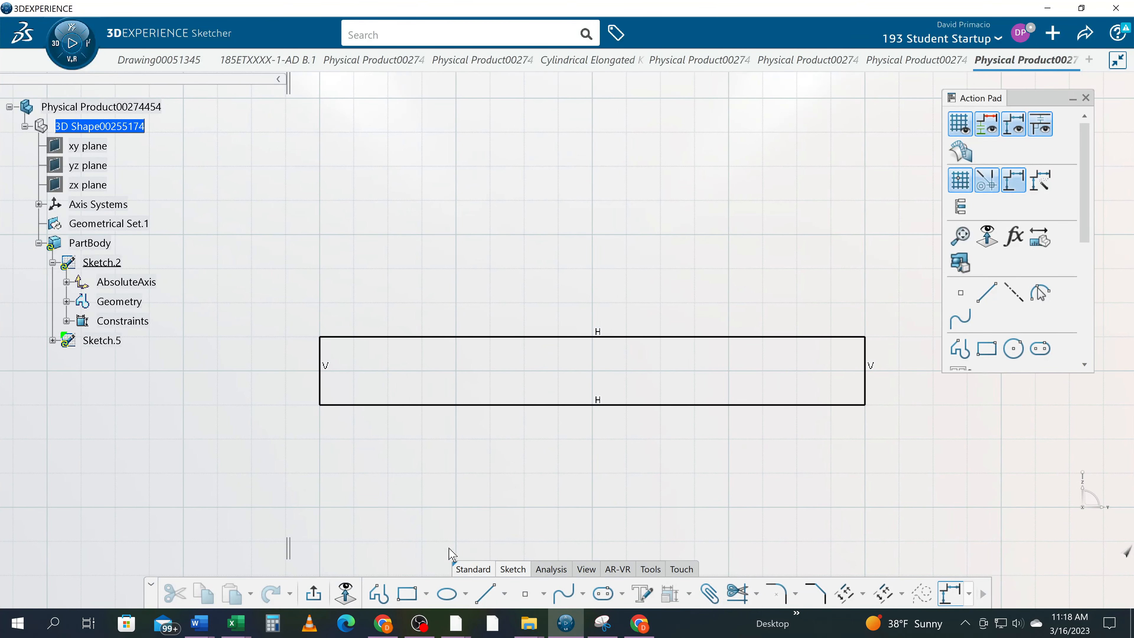
pyautogui.click(407, 594)
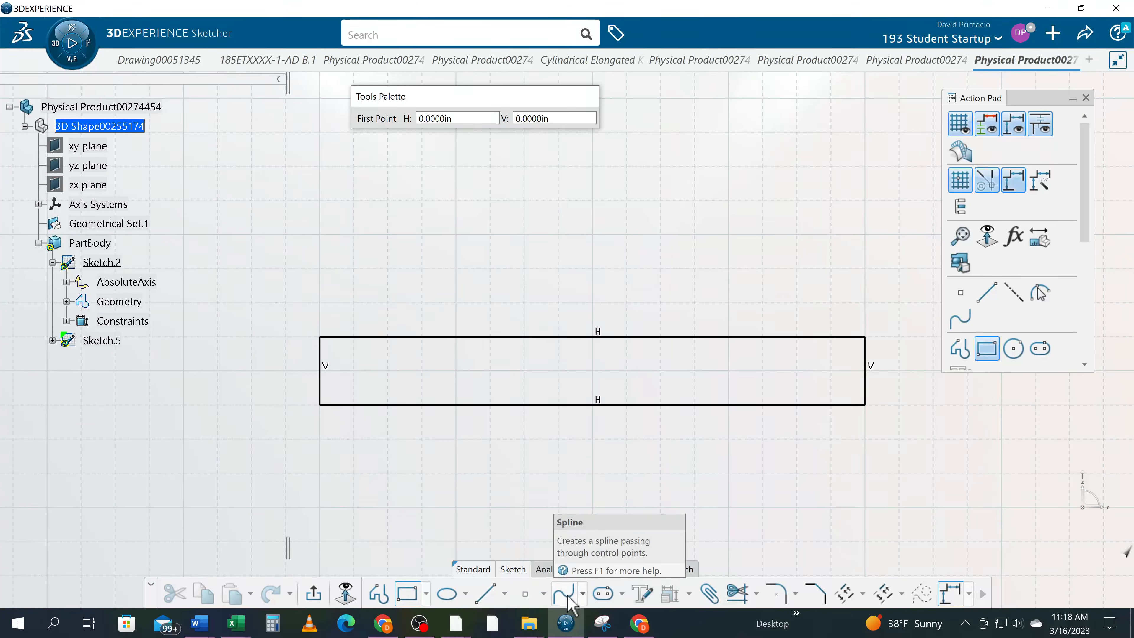
pyautogui.click(466, 601)
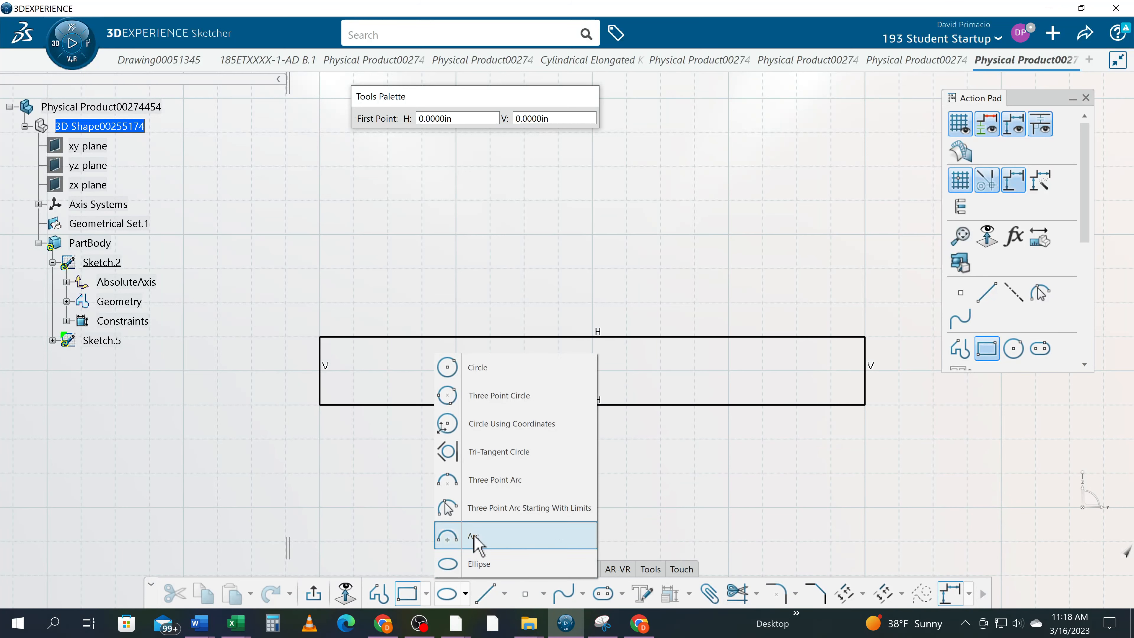
pyautogui.click(511, 376)
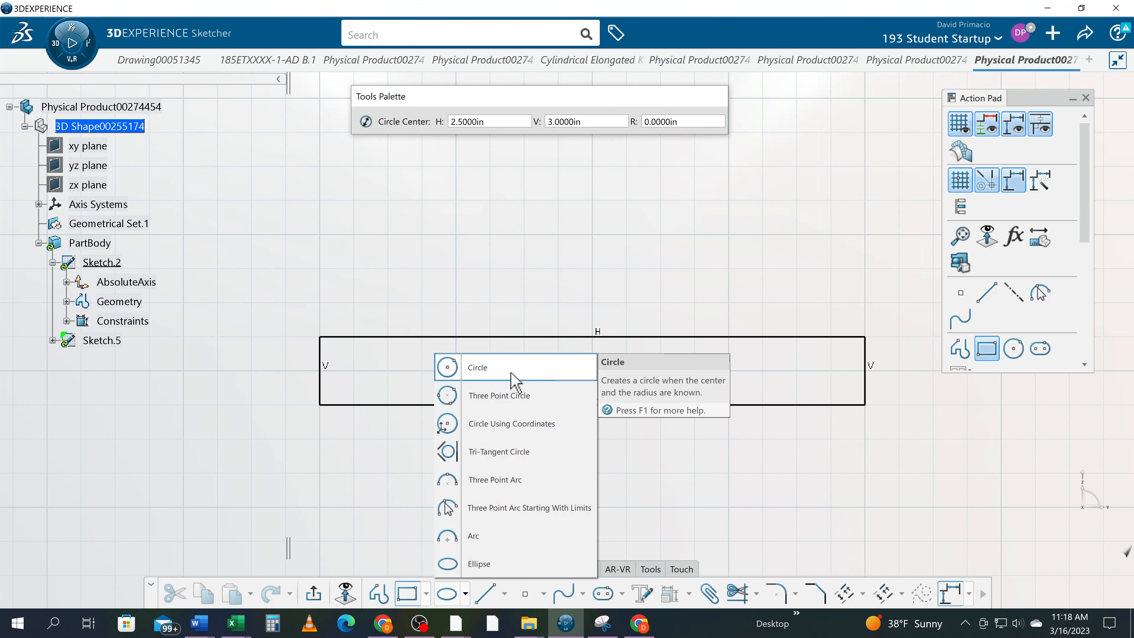
pyautogui.click(319, 371)
pyautogui.click(286, 371)
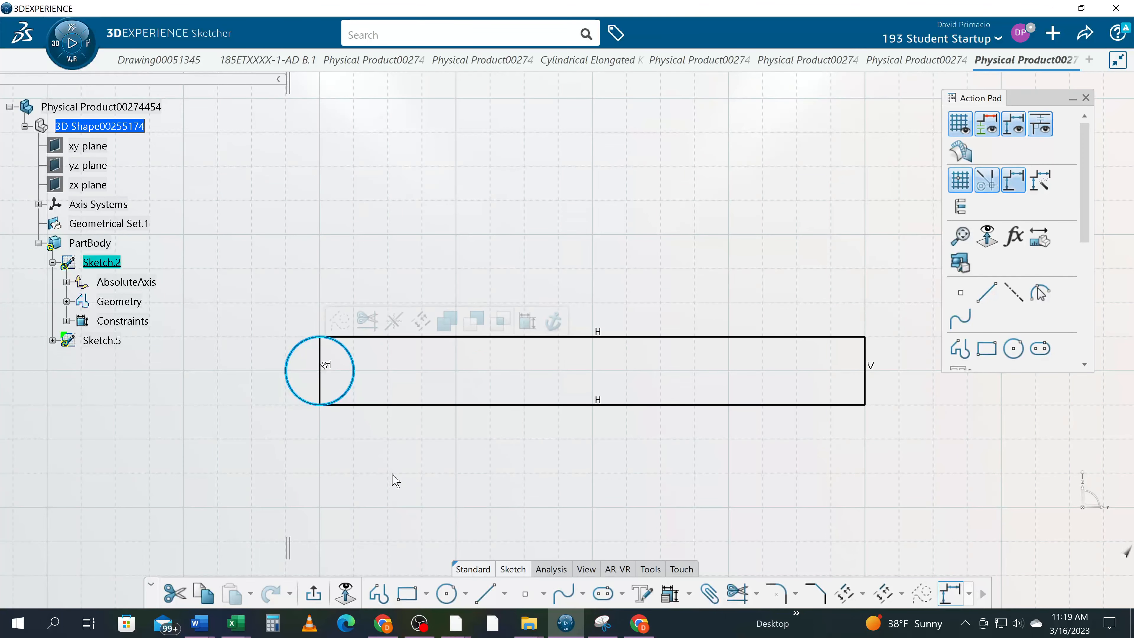
pyautogui.click(396, 489)
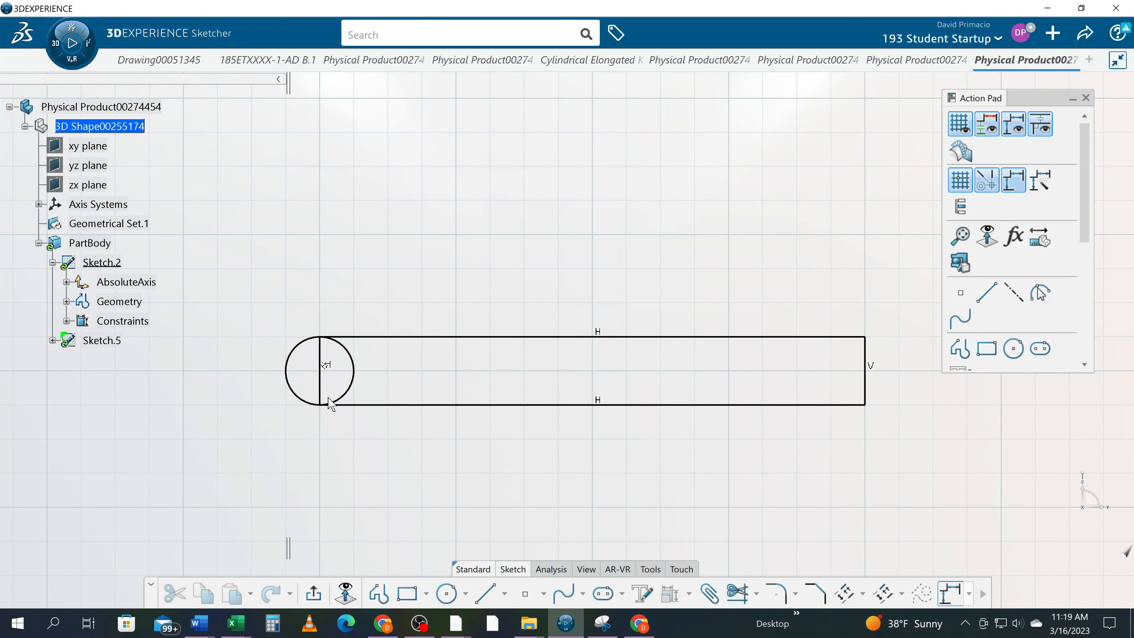
# Delete the rectangle's left vertical edge and quick-trim the inner half of the circle to leave a rounded end
pyautogui.click(320, 391)
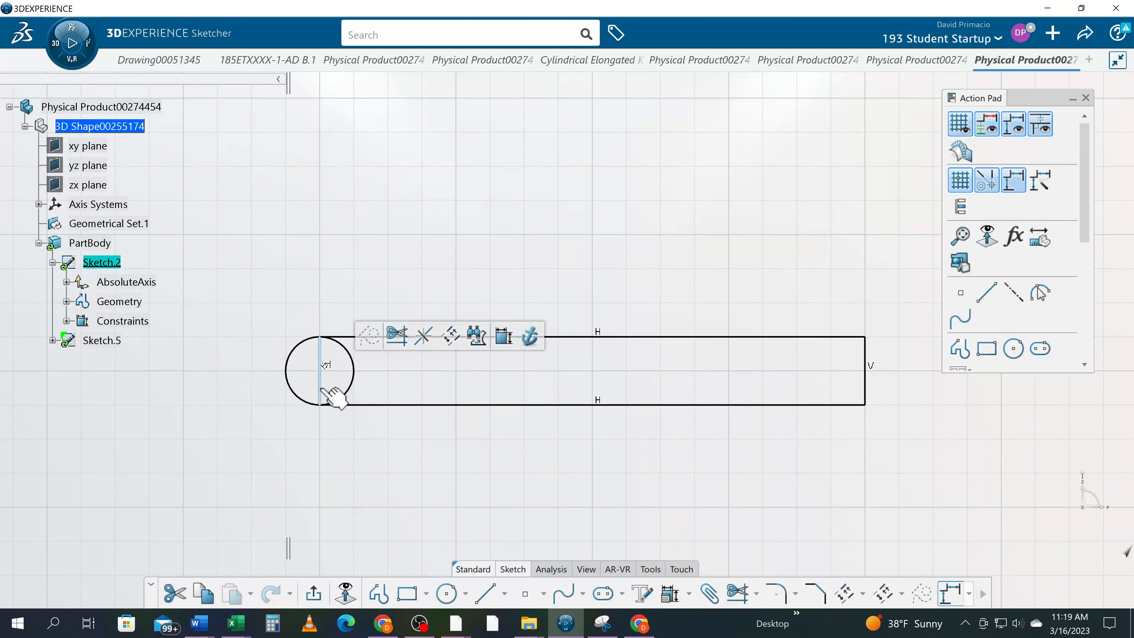
pyautogui.press('Delete')
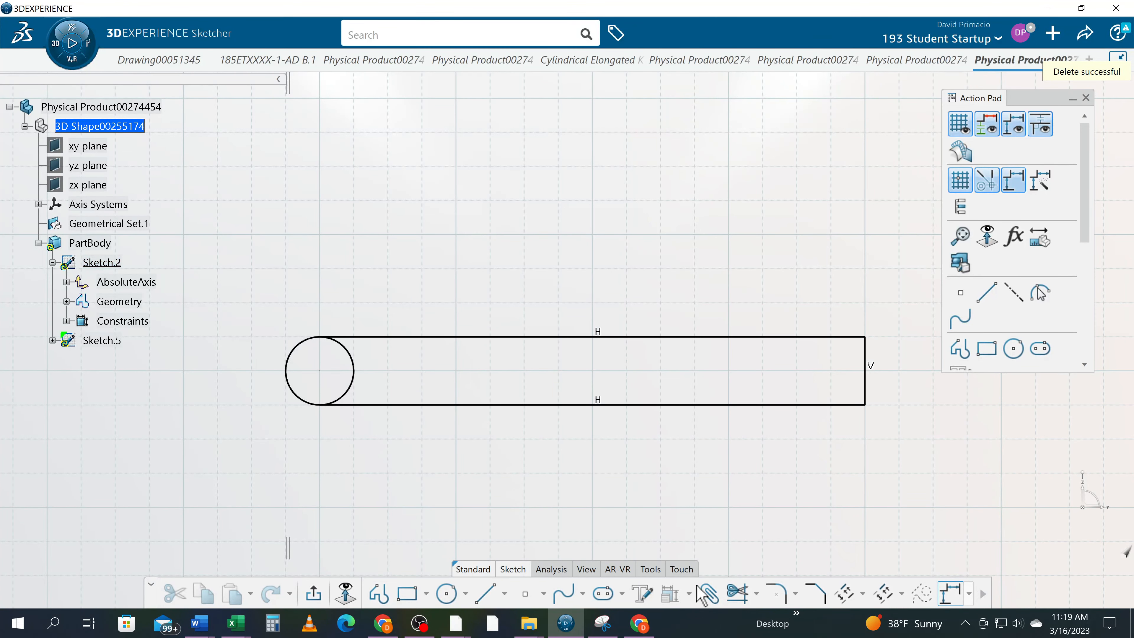
pyautogui.click(756, 591)
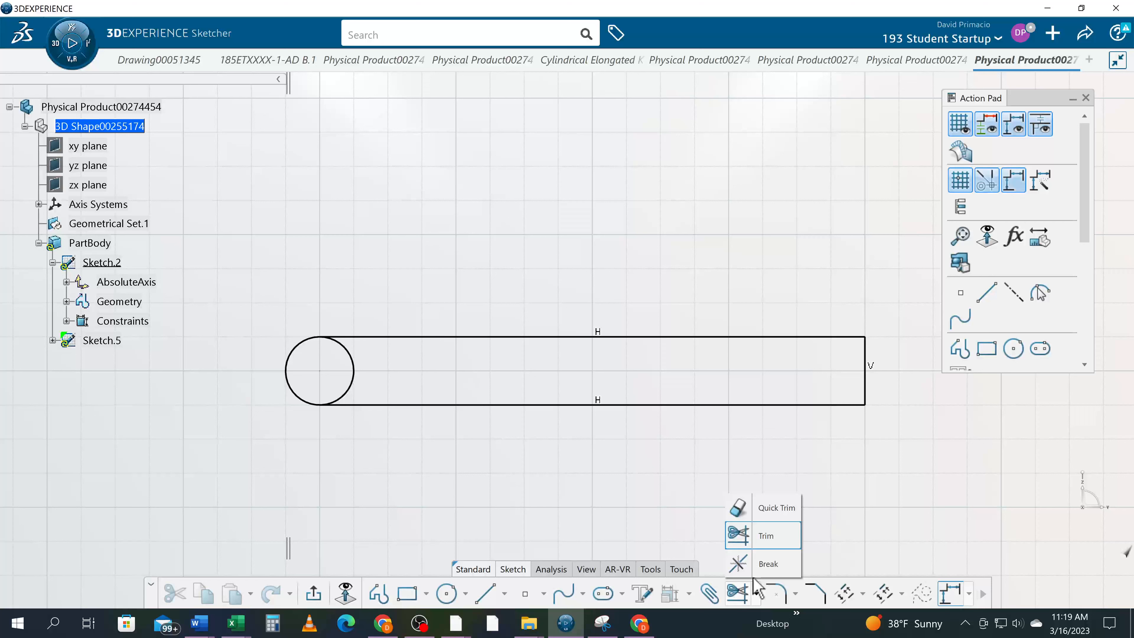
pyautogui.click(759, 507)
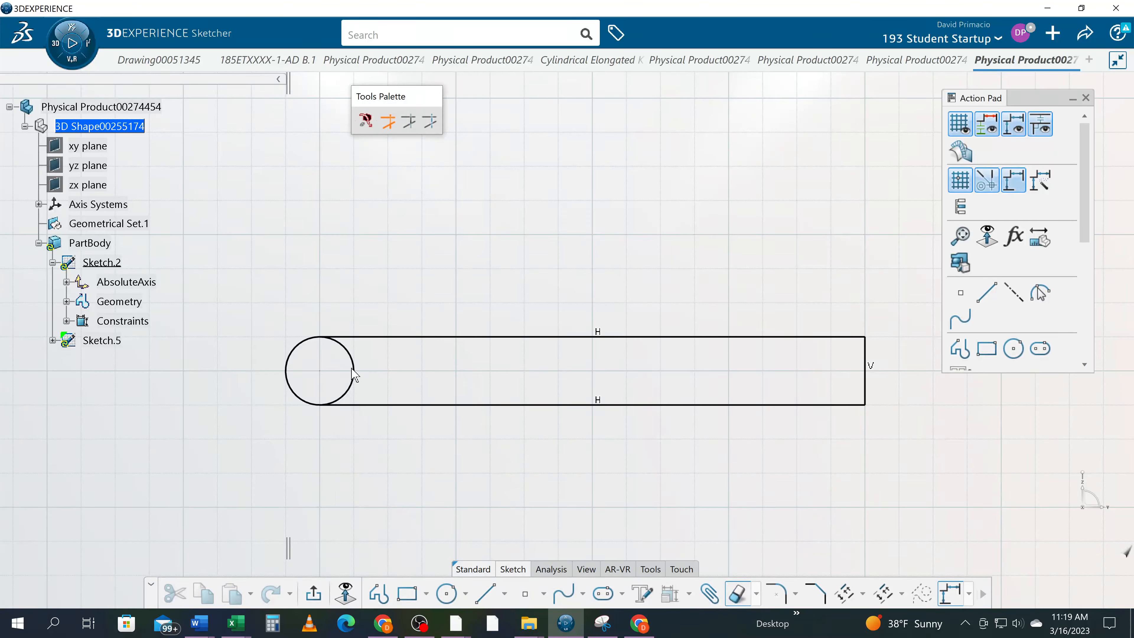
pyautogui.click(355, 378)
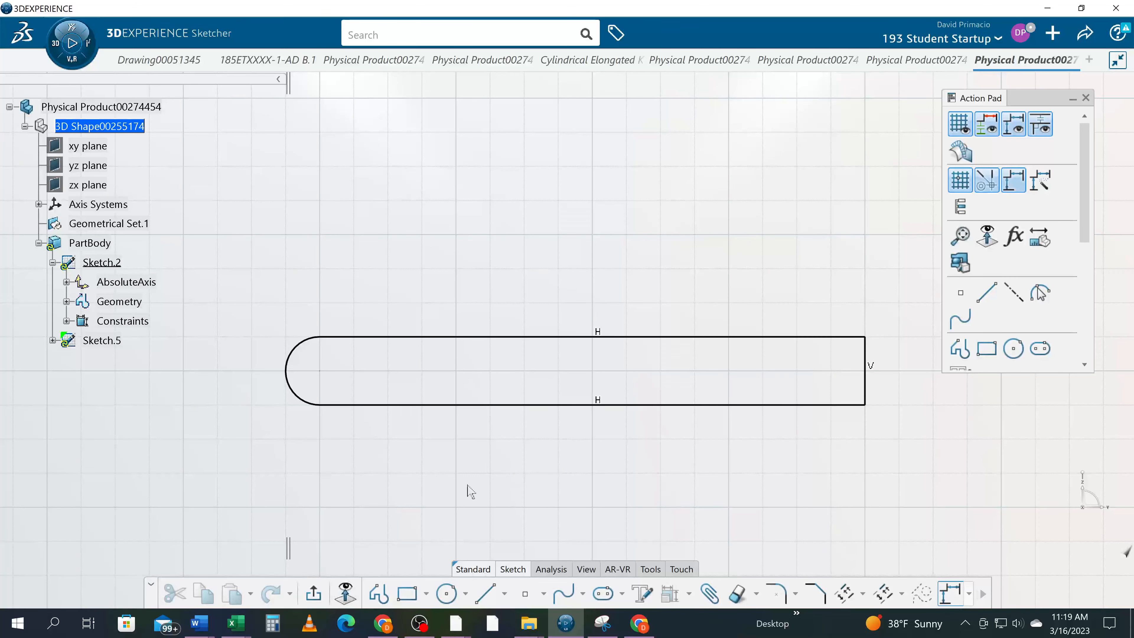
# Draw a 180-degree arc of 0.25 in radius centred on the right edge's midpoint, from its lower to upper endpoint, and delete that edge
pyautogui.moveTo(471, 491)
pyautogui.mouseDown(button='middle')
pyautogui.moveTo(458, 479)
pyautogui.moveTo(400, 476)
pyautogui.moveTo(426, 499)
pyautogui.mouseUp(button='middle')
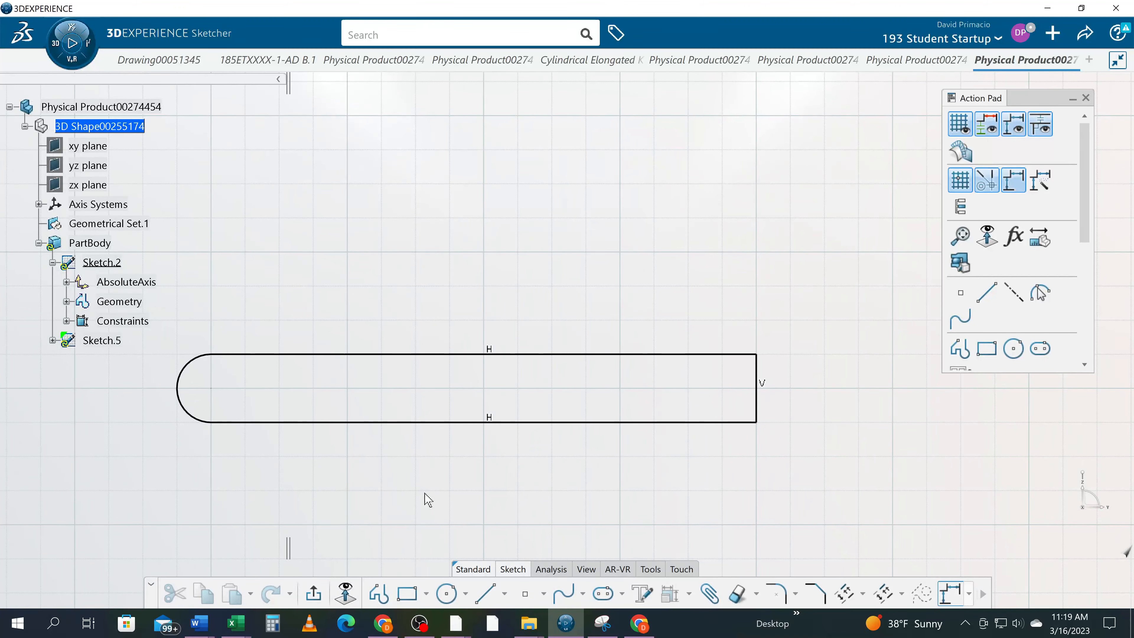
pyautogui.click(466, 596)
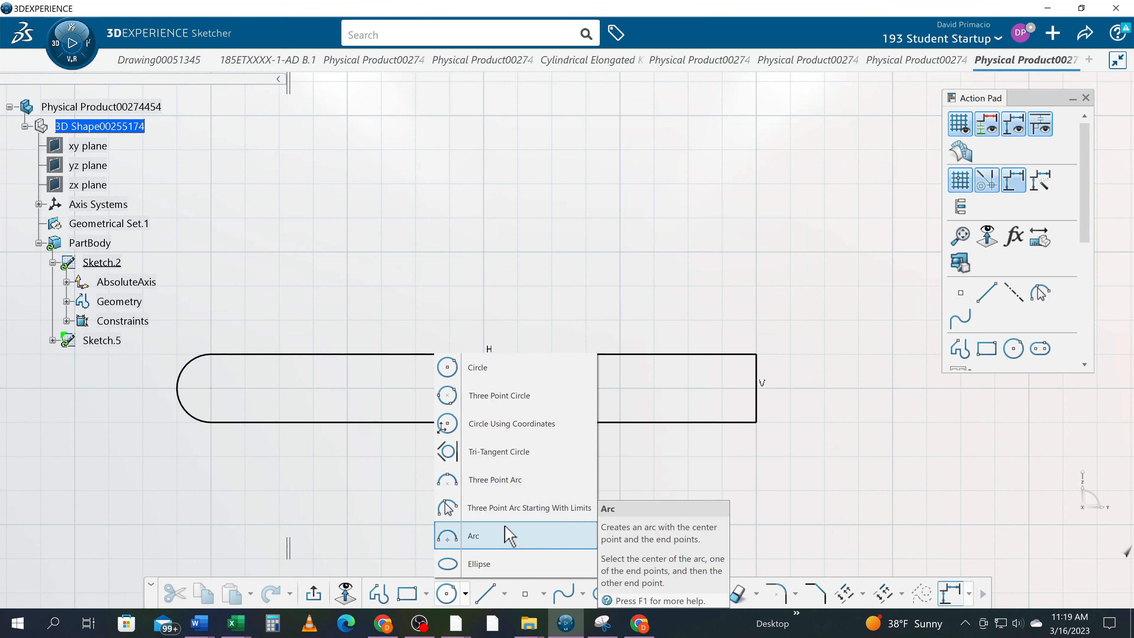
pyautogui.click(509, 534)
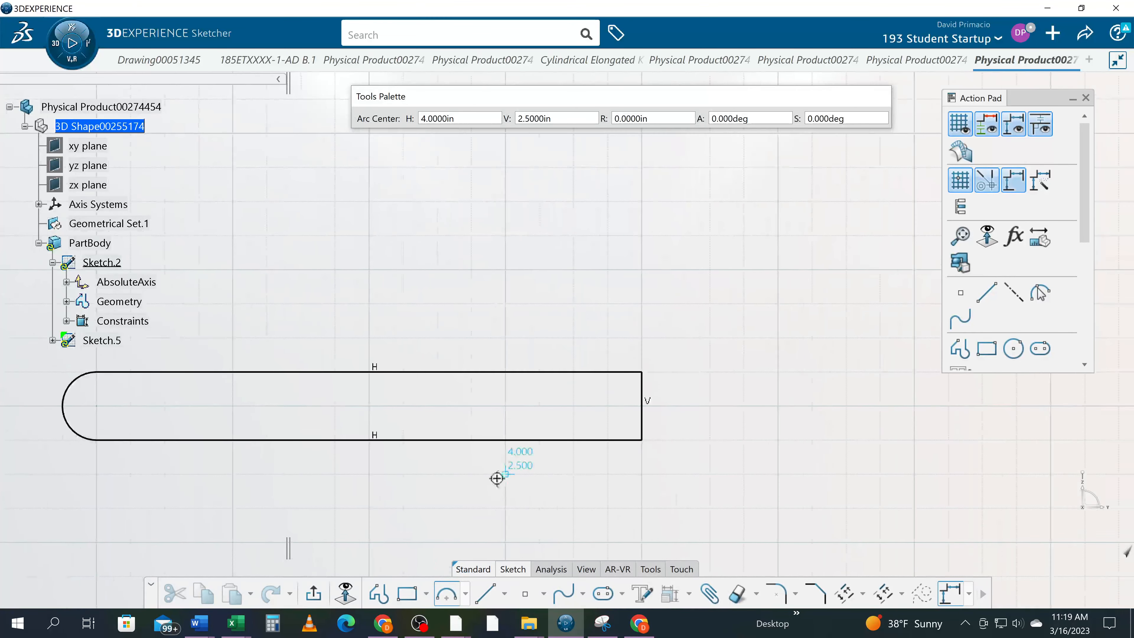
pyautogui.click(613, 406)
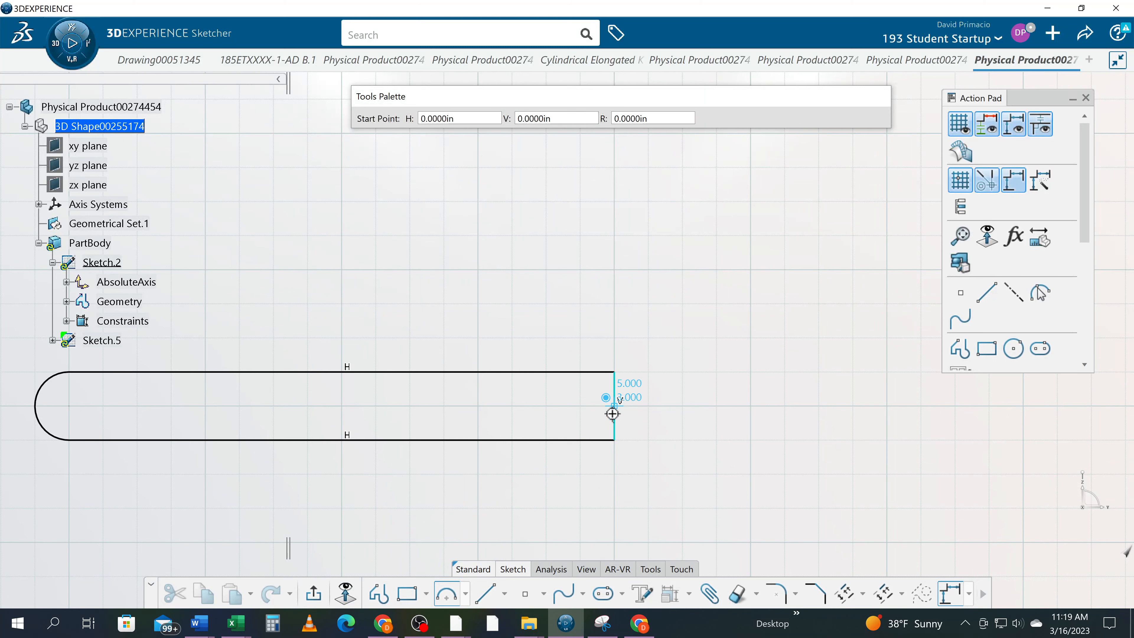
pyautogui.click(615, 441)
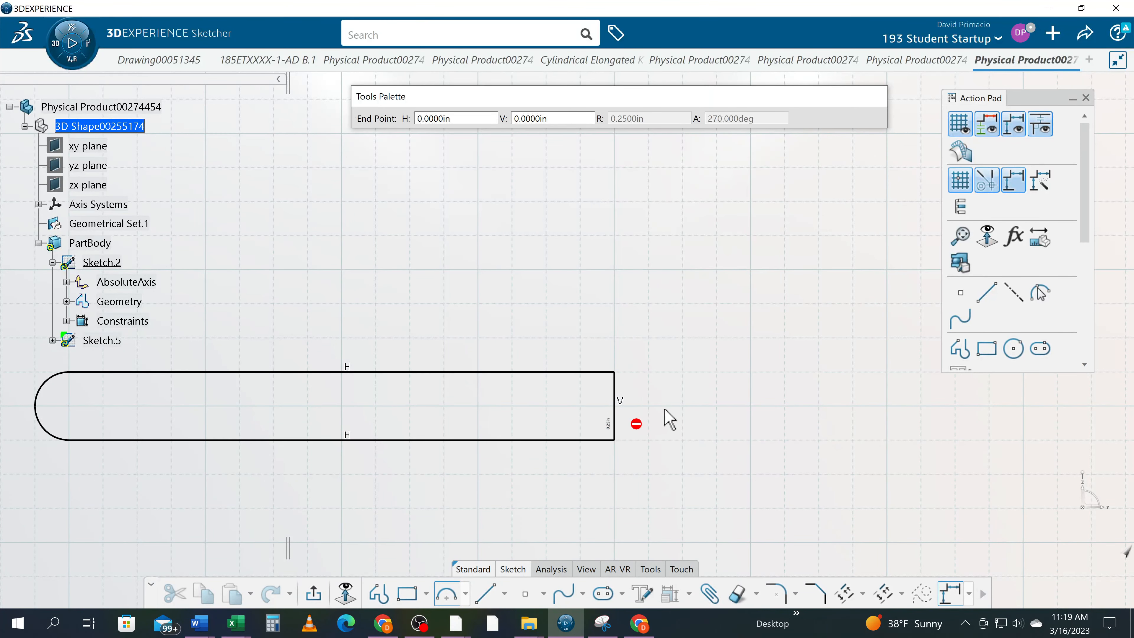
pyautogui.click(614, 372)
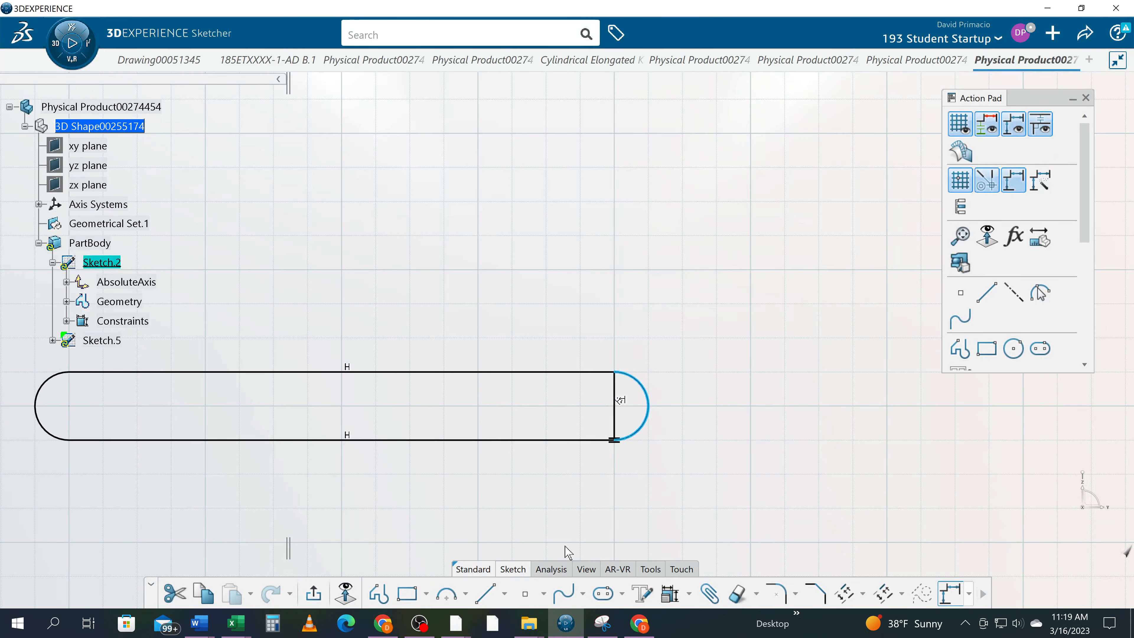
pyautogui.click(616, 423)
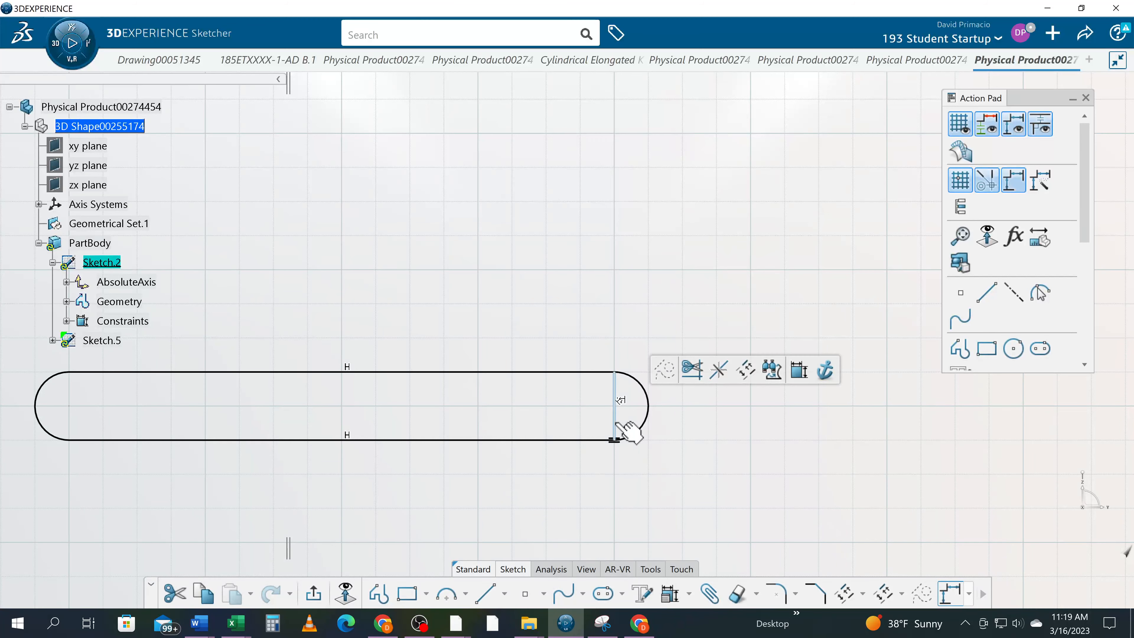
pyautogui.press('Delete')
# Examine the constraints listed under Sketch.5 and Sketch.2, highlighting each parallelism and tangency constraint of the slot profile
pyautogui.moveTo(508, 499); pyautogui.dragTo(612, 484, button='middle')
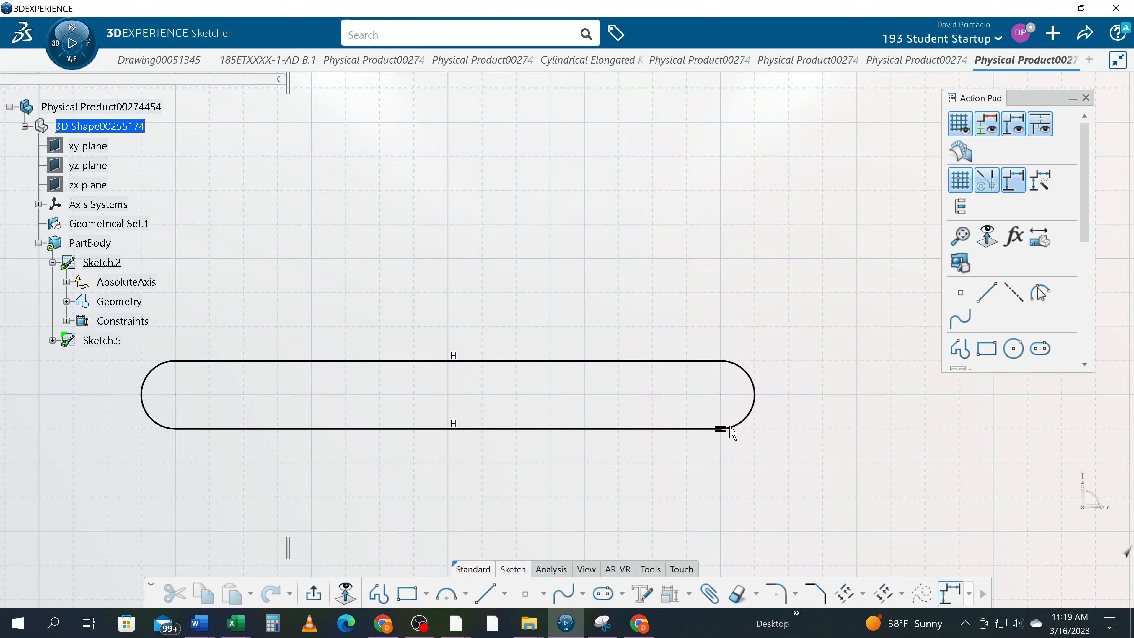
pyautogui.moveTo(376, 474); pyautogui.dragTo(463, 471, button='middle')
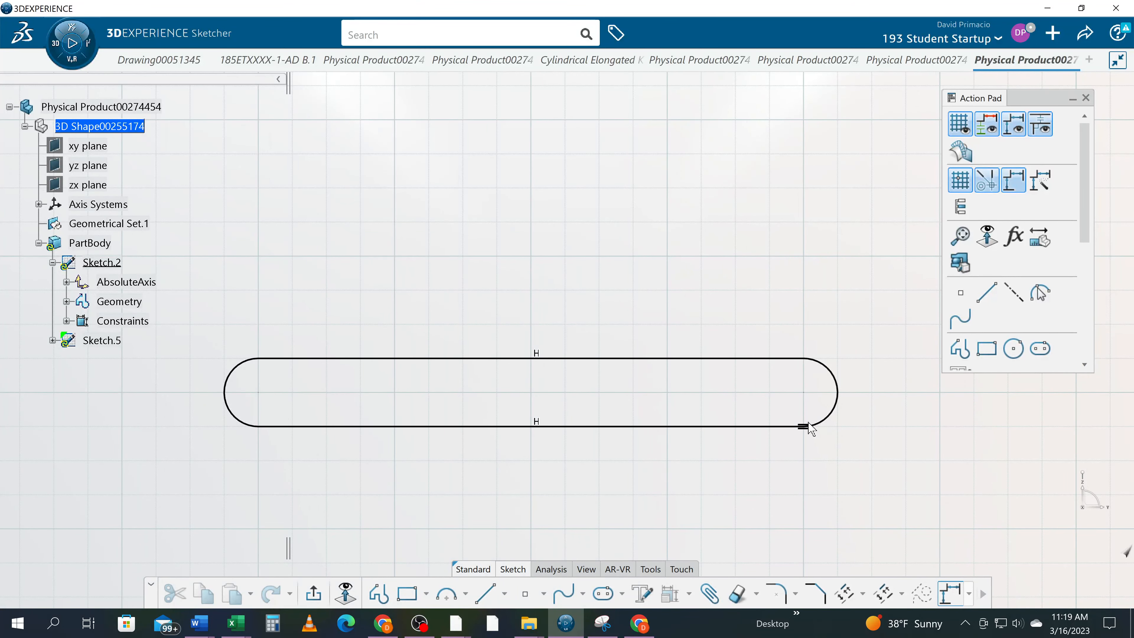
pyautogui.click(52, 341)
pyautogui.click(67, 380)
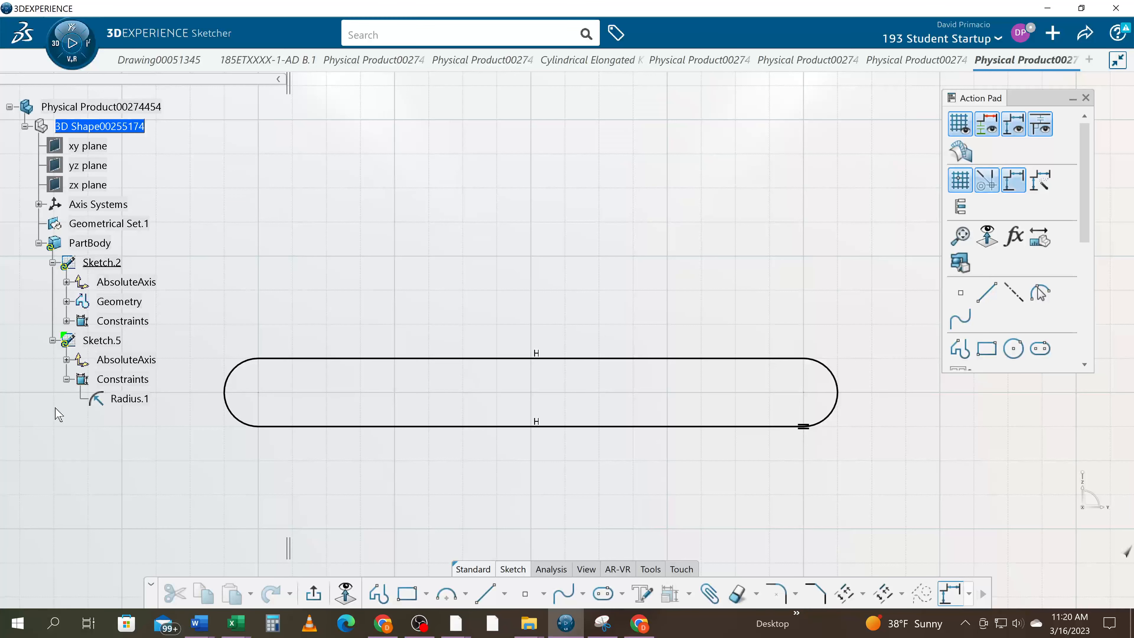
pyautogui.click(66, 322)
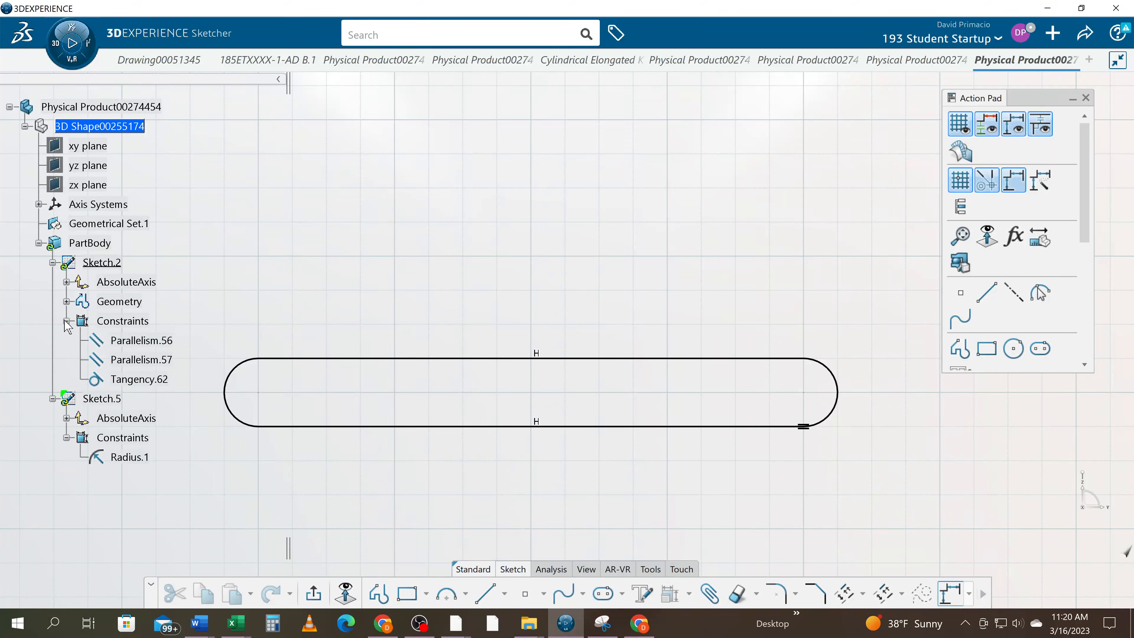
pyautogui.click(139, 381)
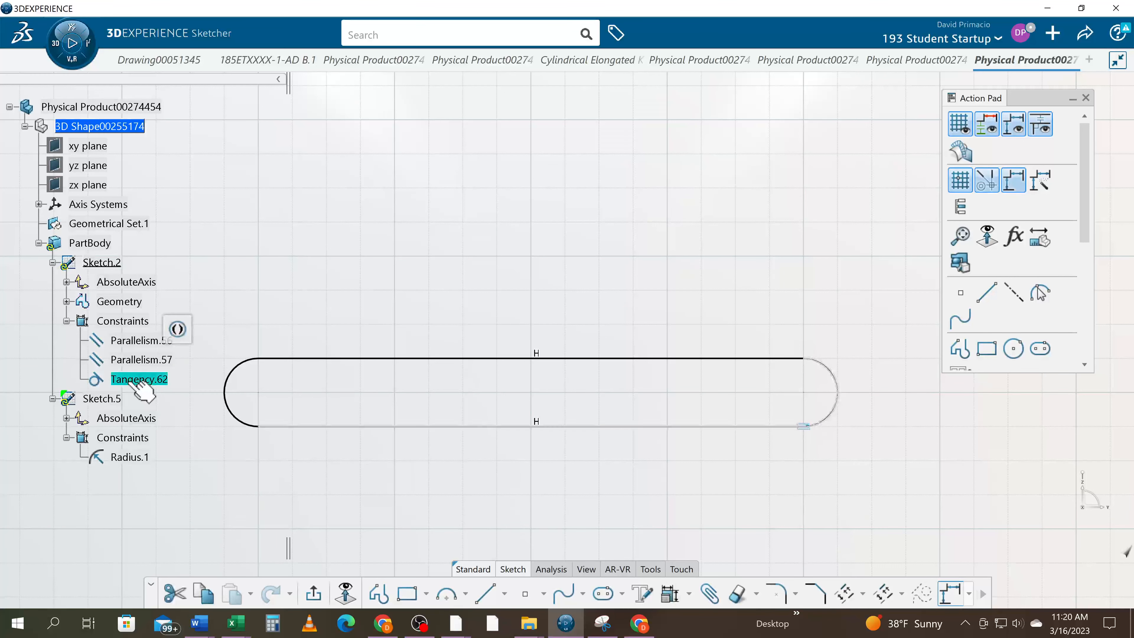
pyautogui.click(145, 342)
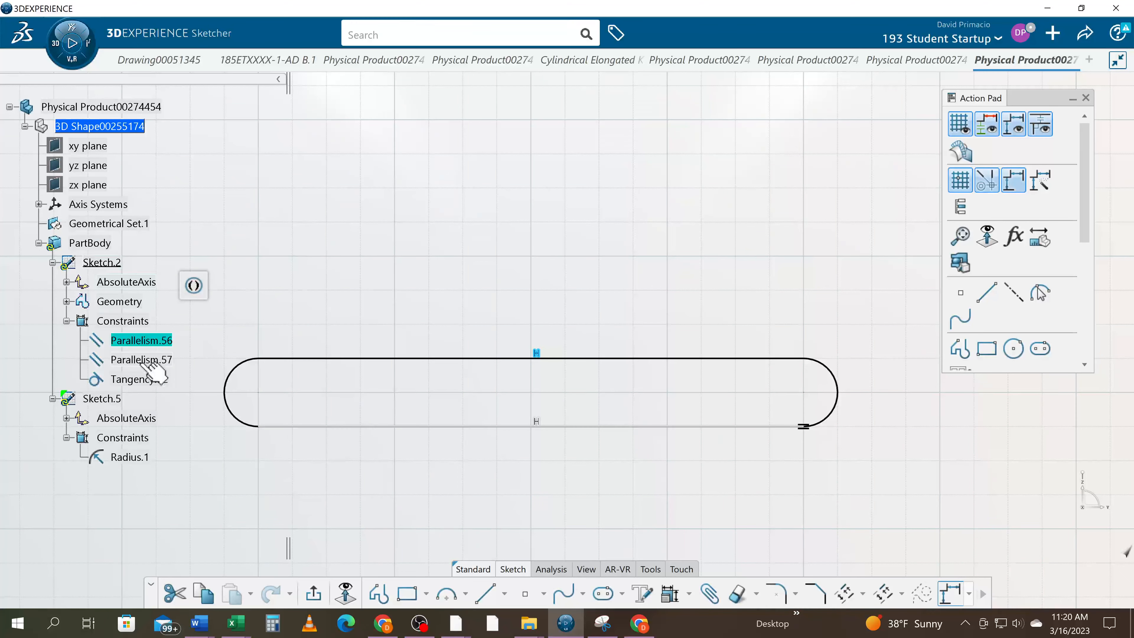
pyautogui.click(148, 359)
pyautogui.click(143, 379)
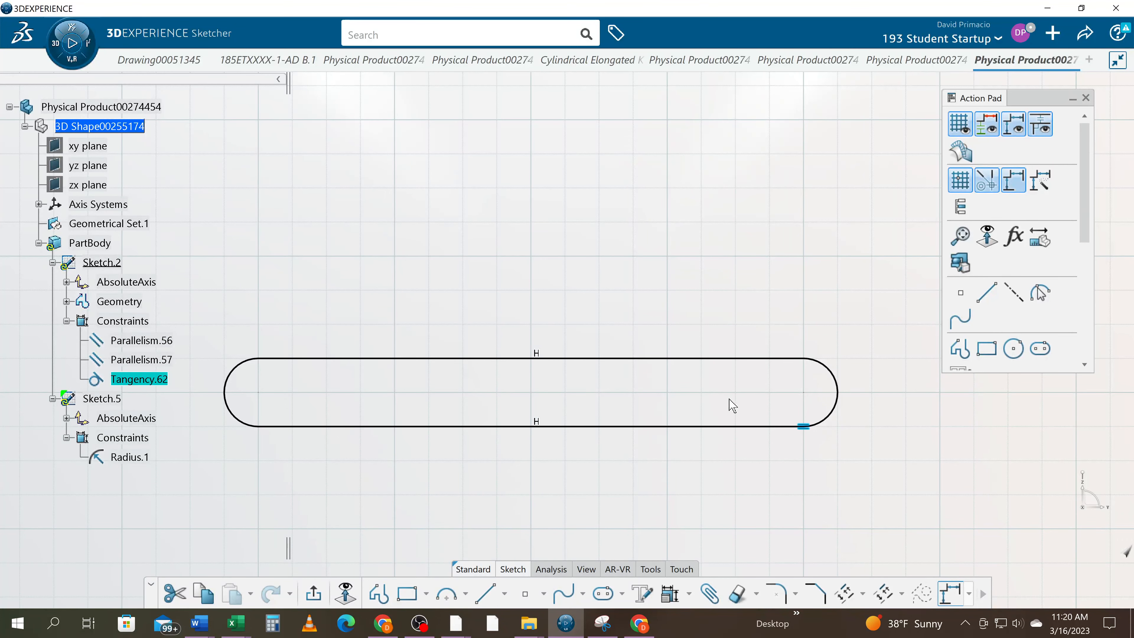
# Add a tangency constraint between the right end arc and the upper horizontal line
pyautogui.click(836, 377)
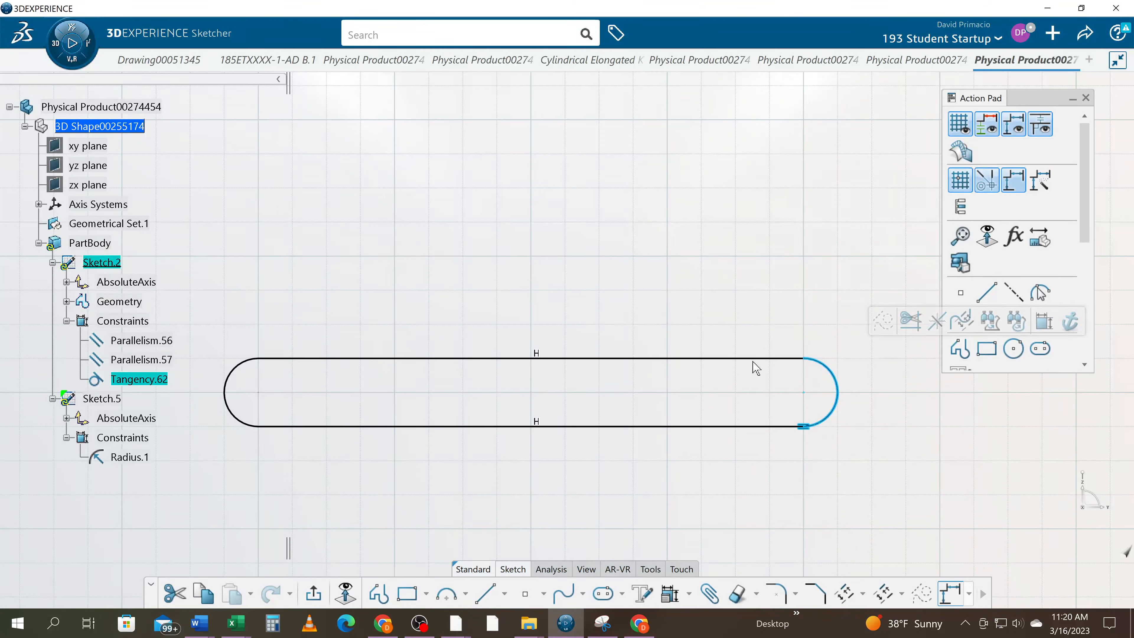
pyautogui.keyDown('ctrl'); pyautogui.click(779, 358); pyautogui.keyUp('ctrl')
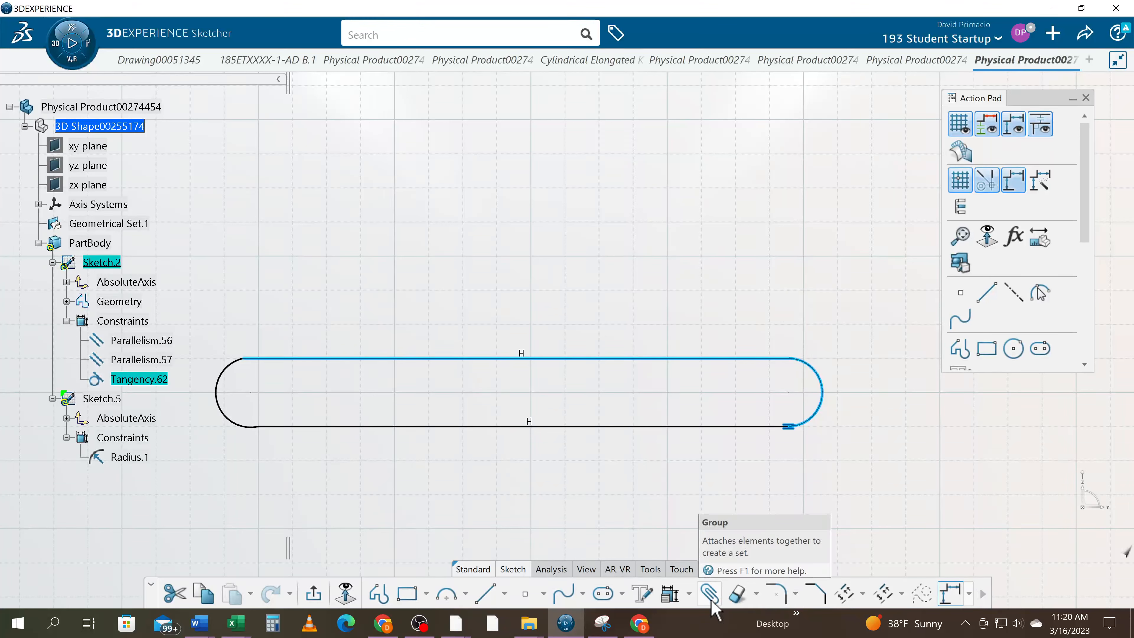
pyautogui.click(690, 594)
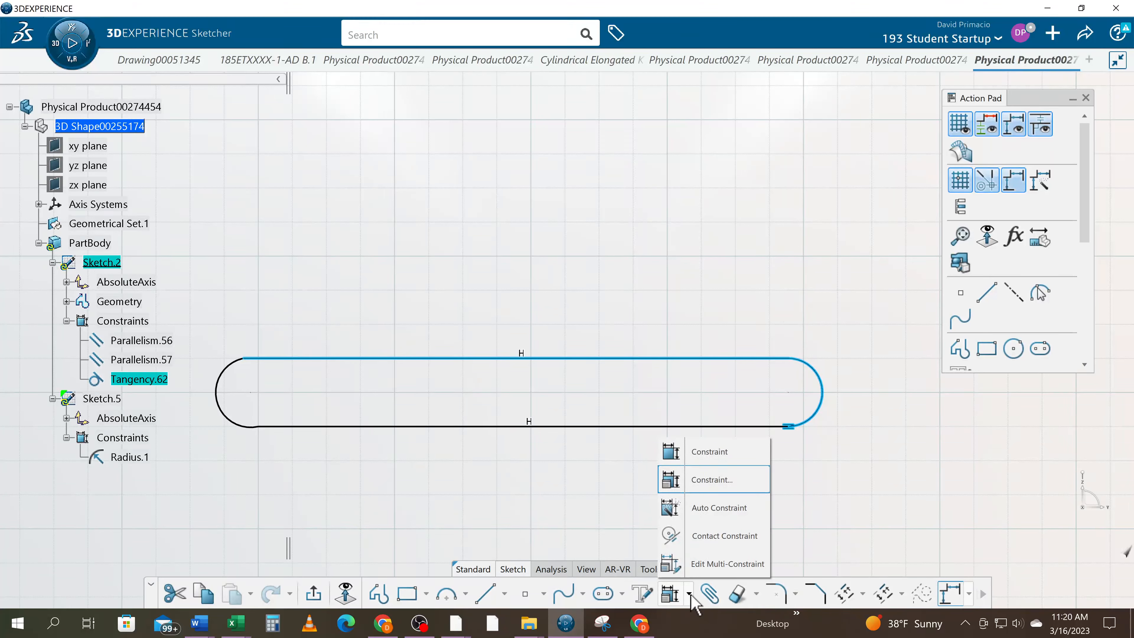
pyautogui.click(712, 480)
pyautogui.click(785, 248)
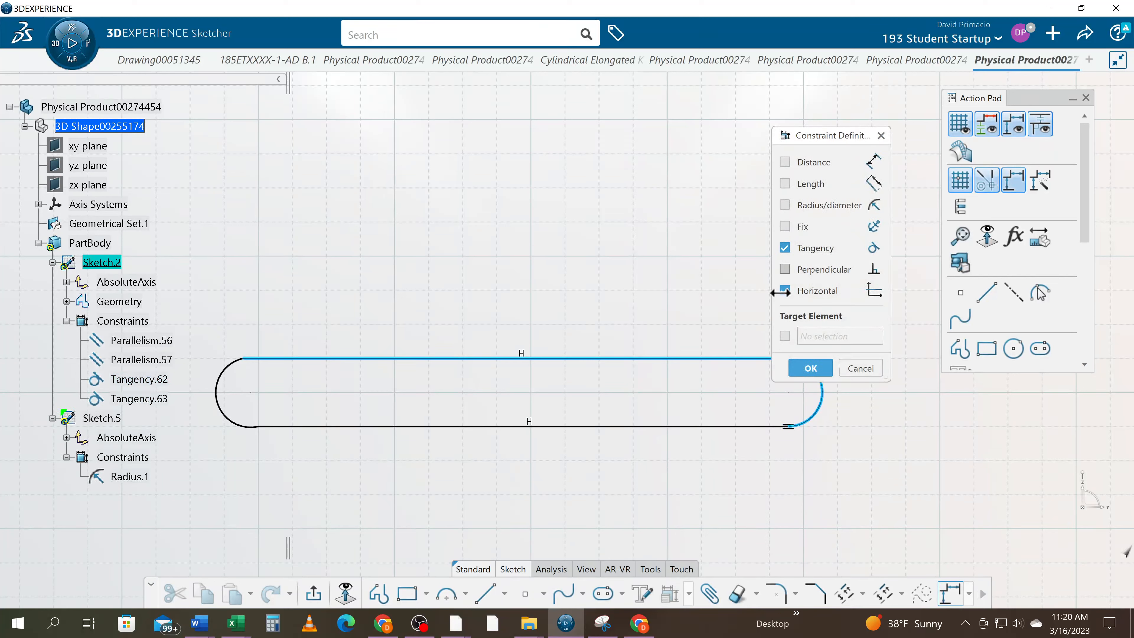
pyautogui.click(808, 368)
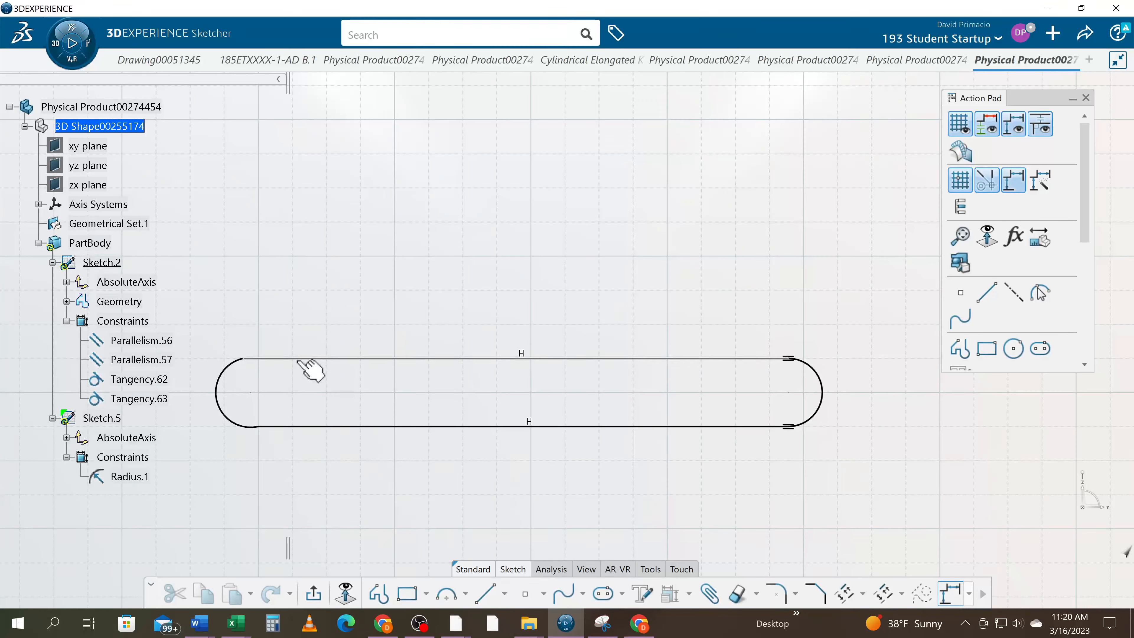
# Add a tangency constraint between the upper horizontal line and the left end arc
pyautogui.click(267, 359)
pyautogui.keyDown('ctrl'); pyautogui.click(233, 369); pyautogui.keyUp('ctrl')
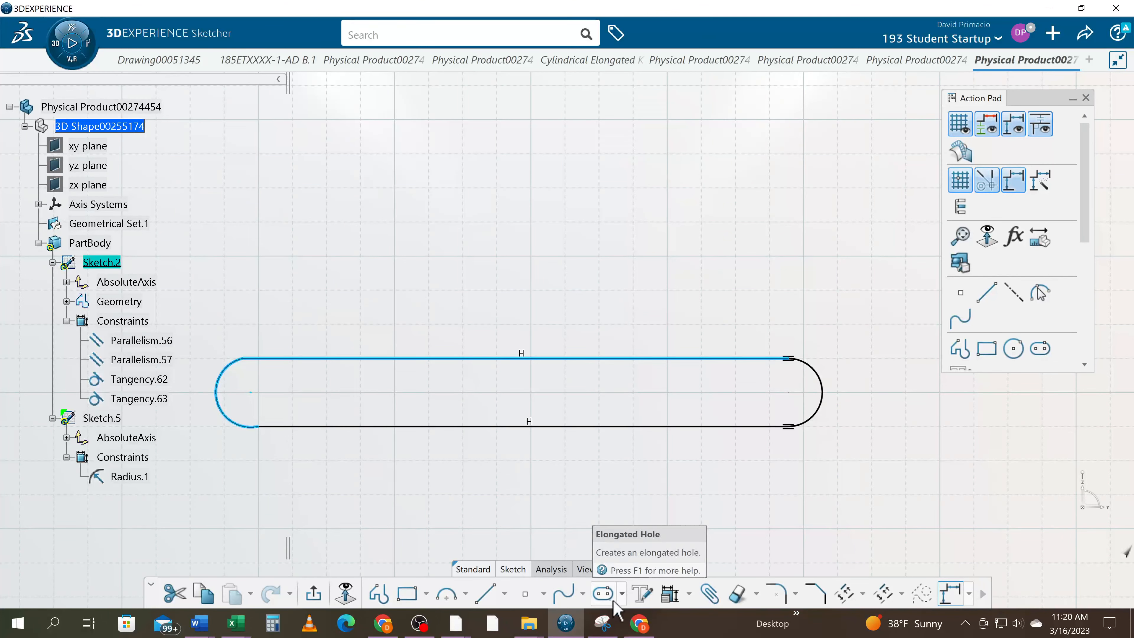
pyautogui.click(670, 594)
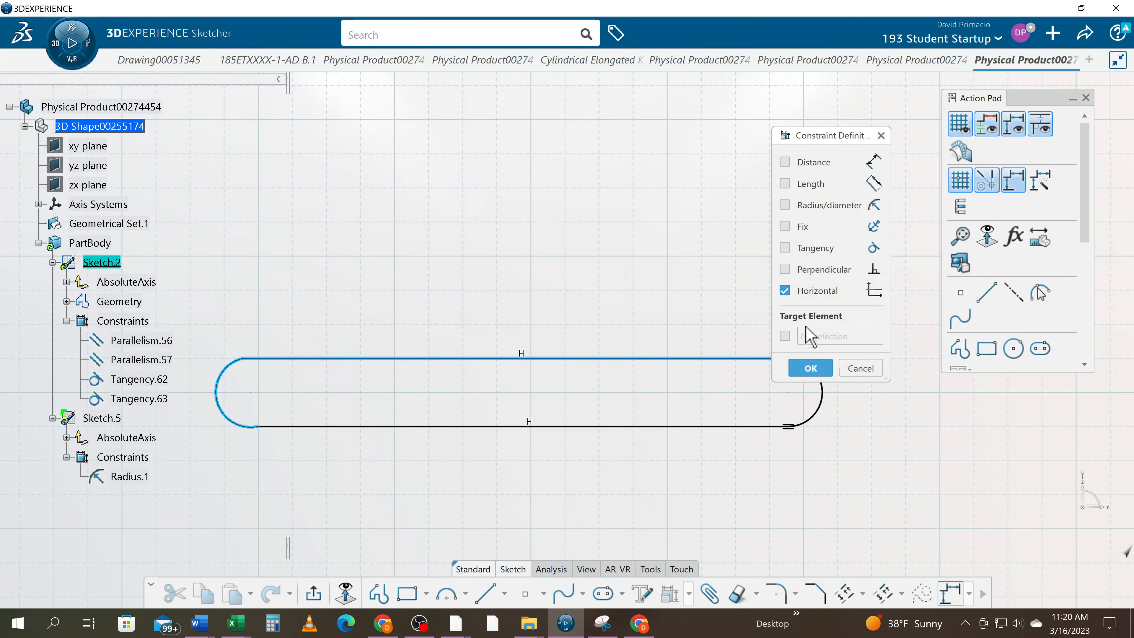
pyautogui.click(815, 250)
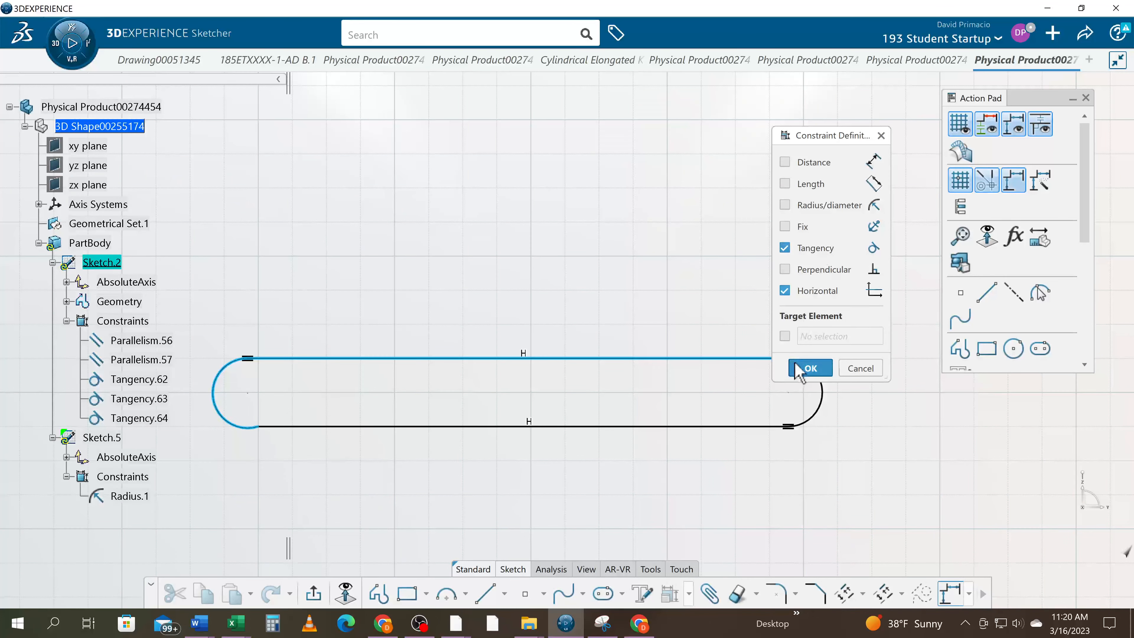
pyautogui.click(809, 368)
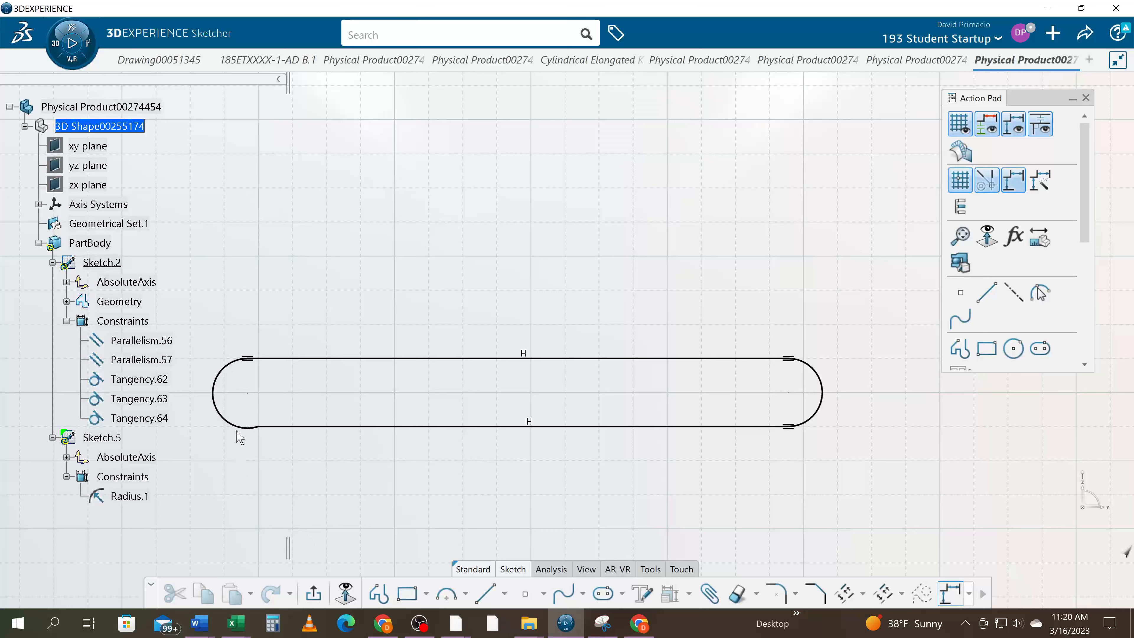
# Add a tangency constraint between the left end arc and the lower horizontal line
pyautogui.click(248, 428)
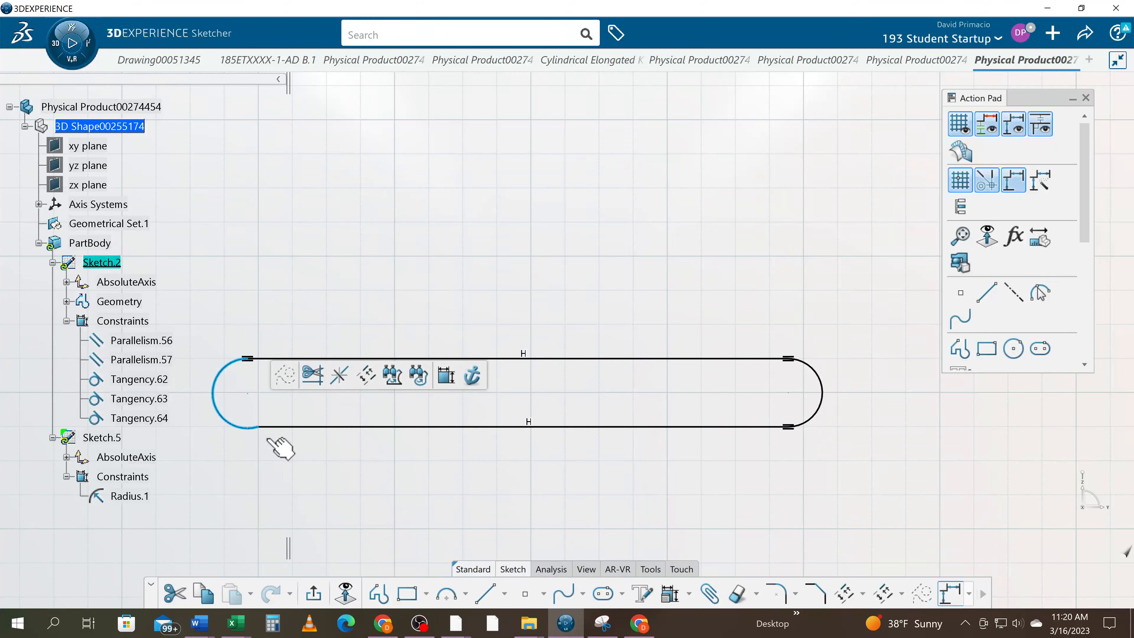
pyautogui.keyDown('ctrl'); pyautogui.click(290, 428); pyautogui.keyUp('ctrl')
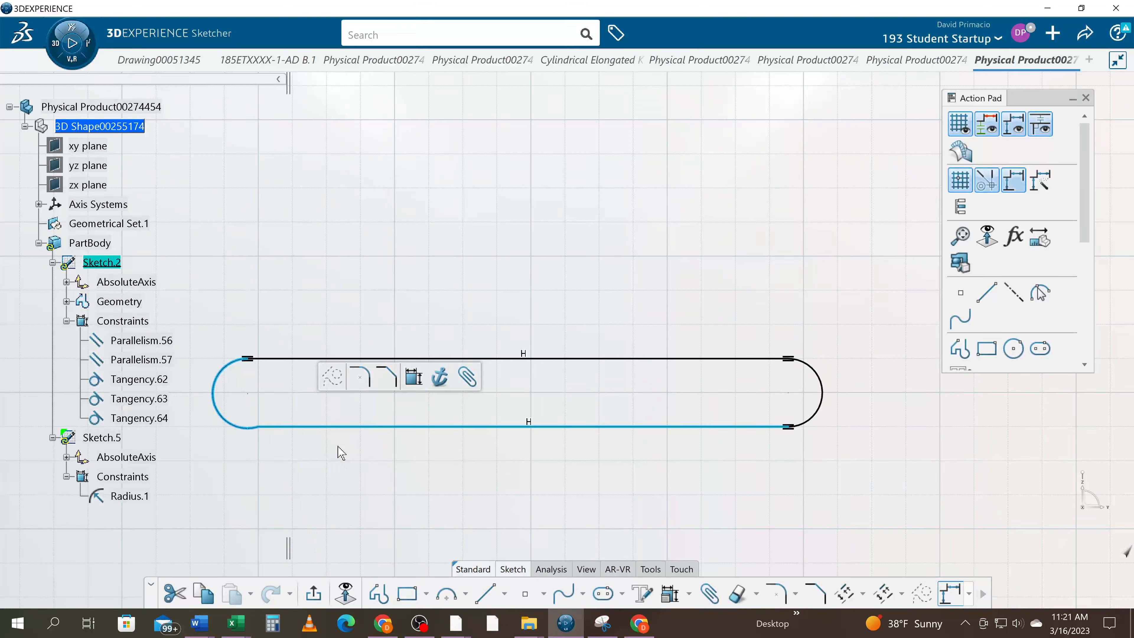
pyautogui.click(670, 594)
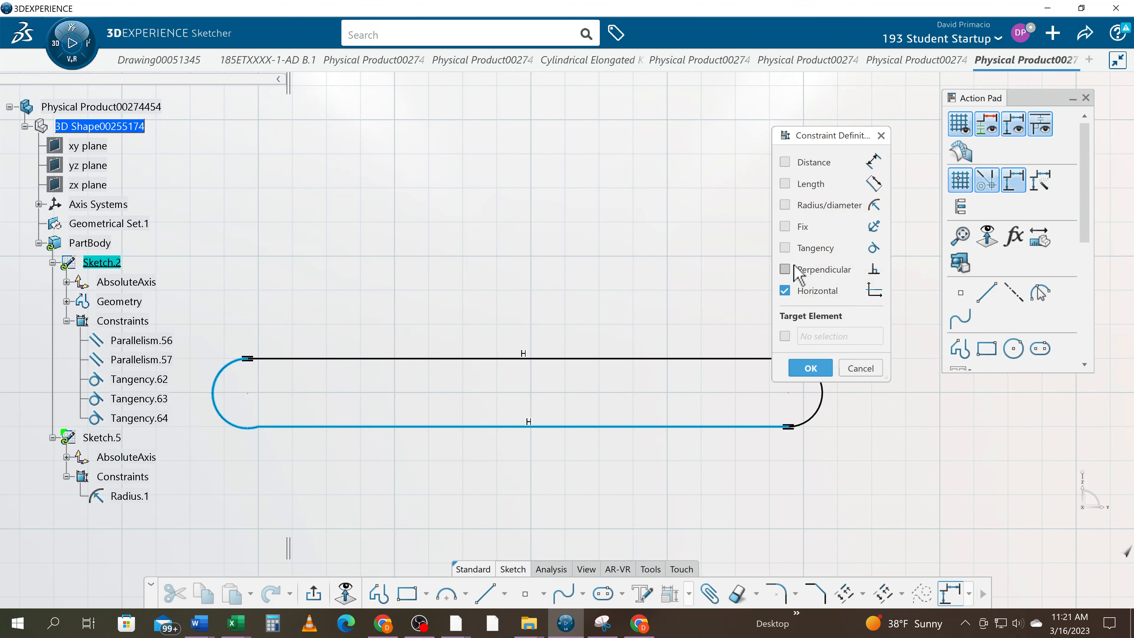
pyautogui.click(784, 247)
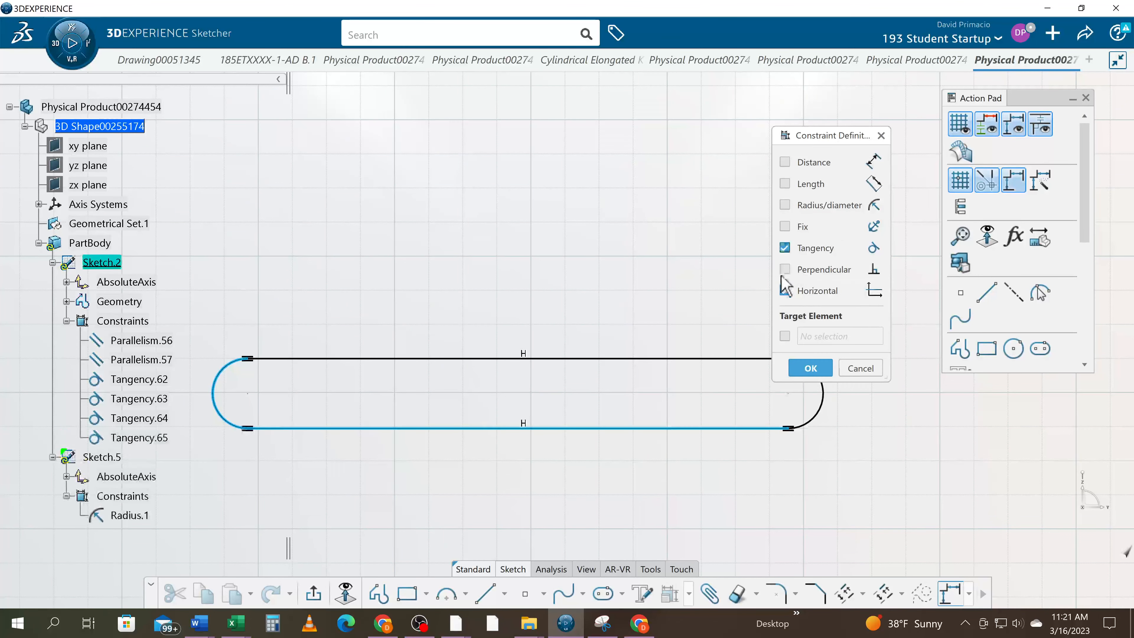
pyautogui.click(810, 368)
# Draw a horizontal rectangle about 0.5 in high above the finished slot profile, roughly as long as the slot
pyautogui.moveTo(553, 485)
pyautogui.mouseDown(button='middle')
pyautogui.moveTo(615, 504)
pyautogui.moveTo(595, 504)
pyautogui.mouseUp(button='middle')
pyautogui.click(407, 593)
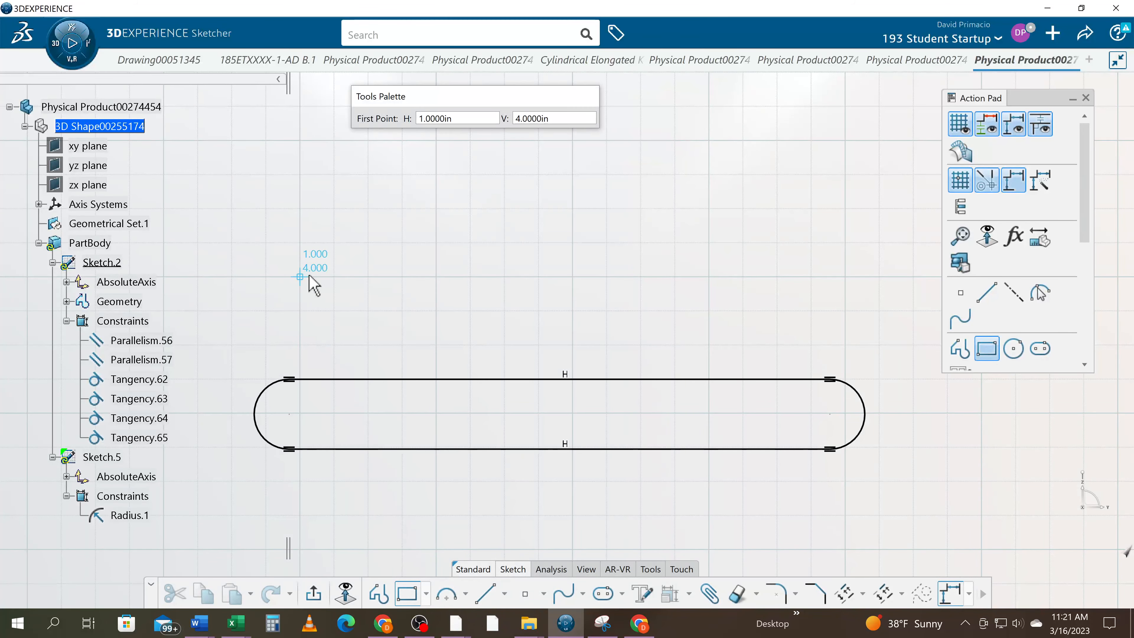
pyautogui.click(273, 243)
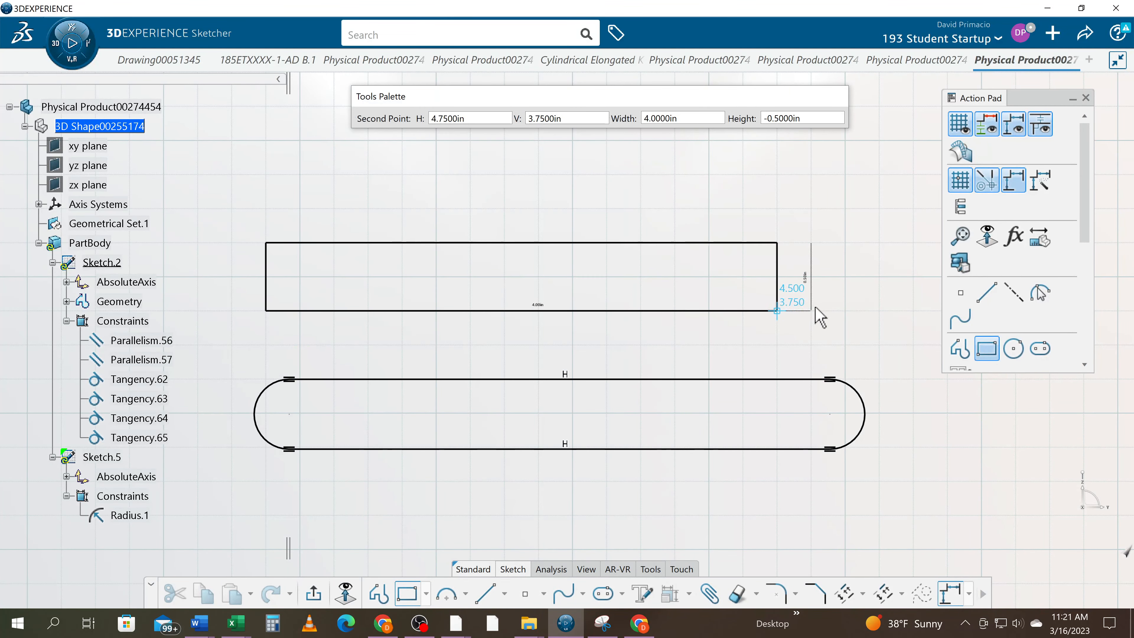
pyautogui.click(844, 310)
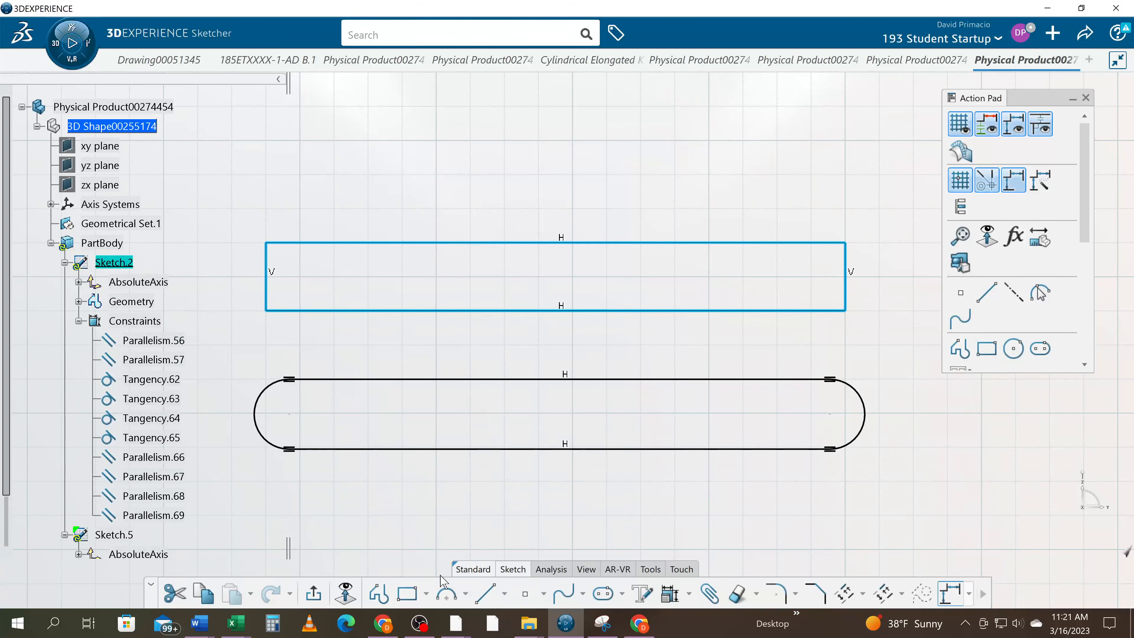
# Create a tri-tangent circle at the rectangle's left end, touching its left, lower and upper edges
pyautogui.click(465, 595)
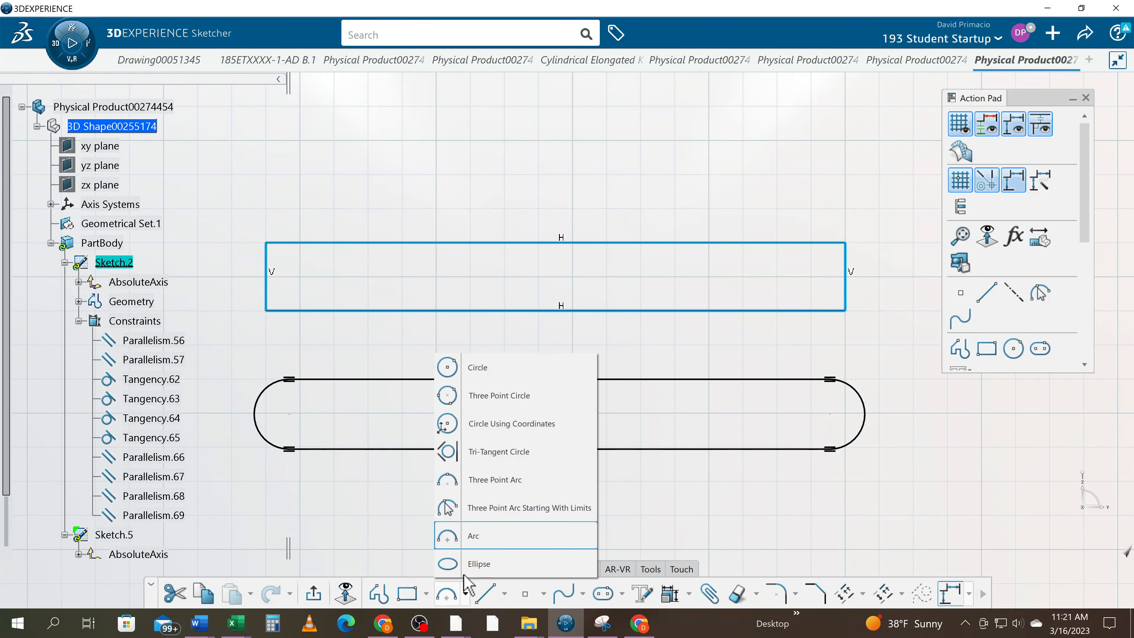
pyautogui.click(468, 460)
pyautogui.click(298, 310)
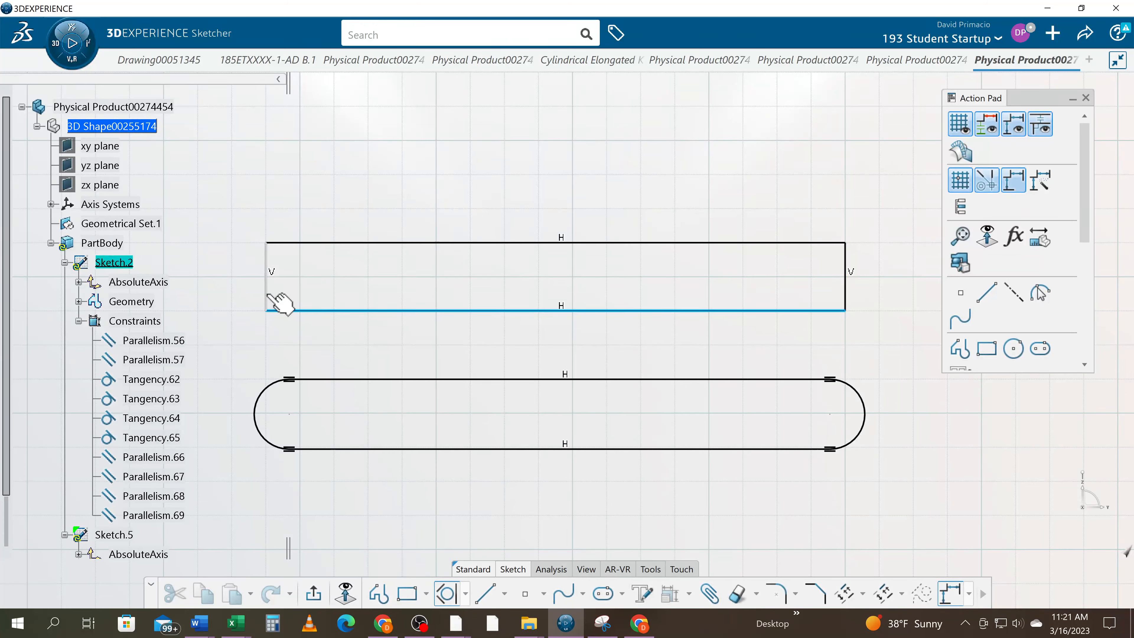
pyautogui.click(312, 243)
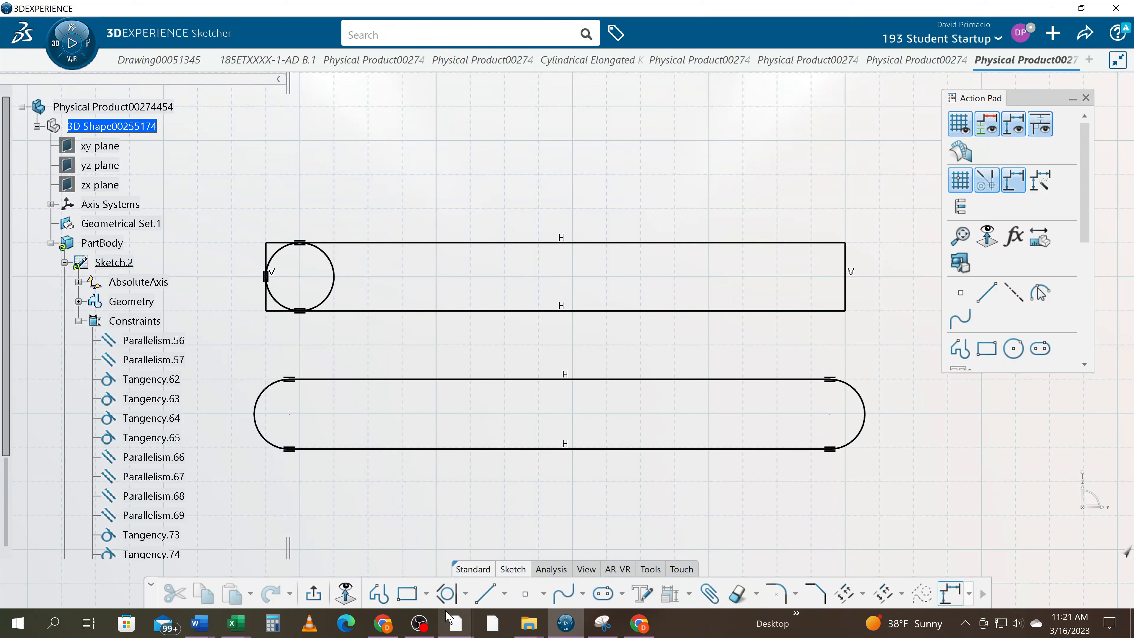
# Create a tri-tangent circle at the rectangle's right end, touching its lower, right and upper edges
pyautogui.click(447, 593)
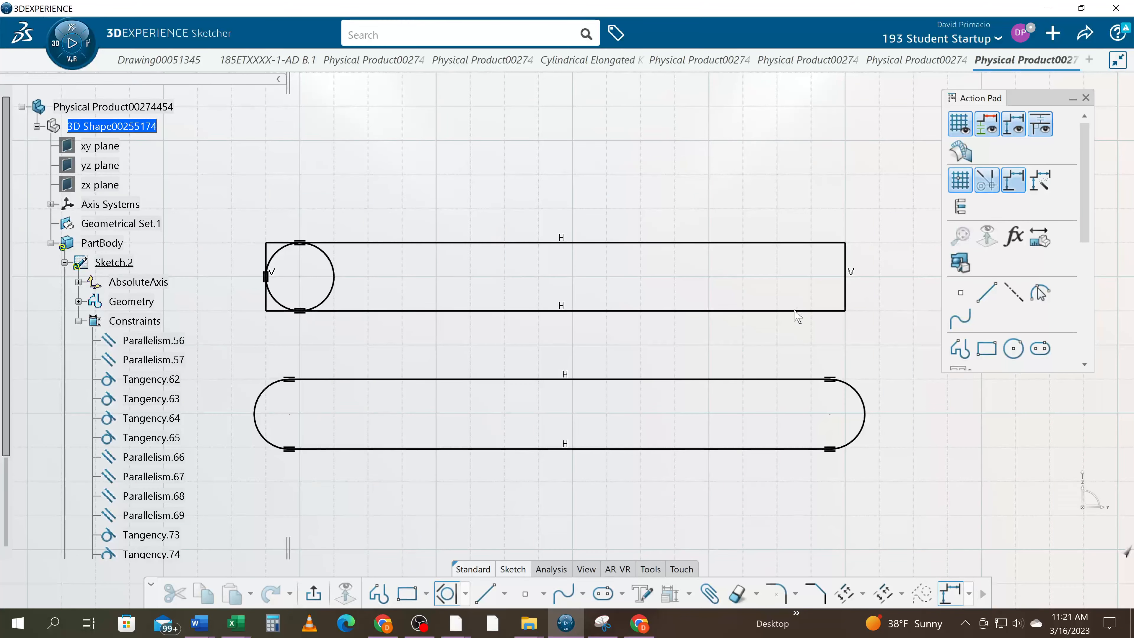
pyautogui.click(826, 311)
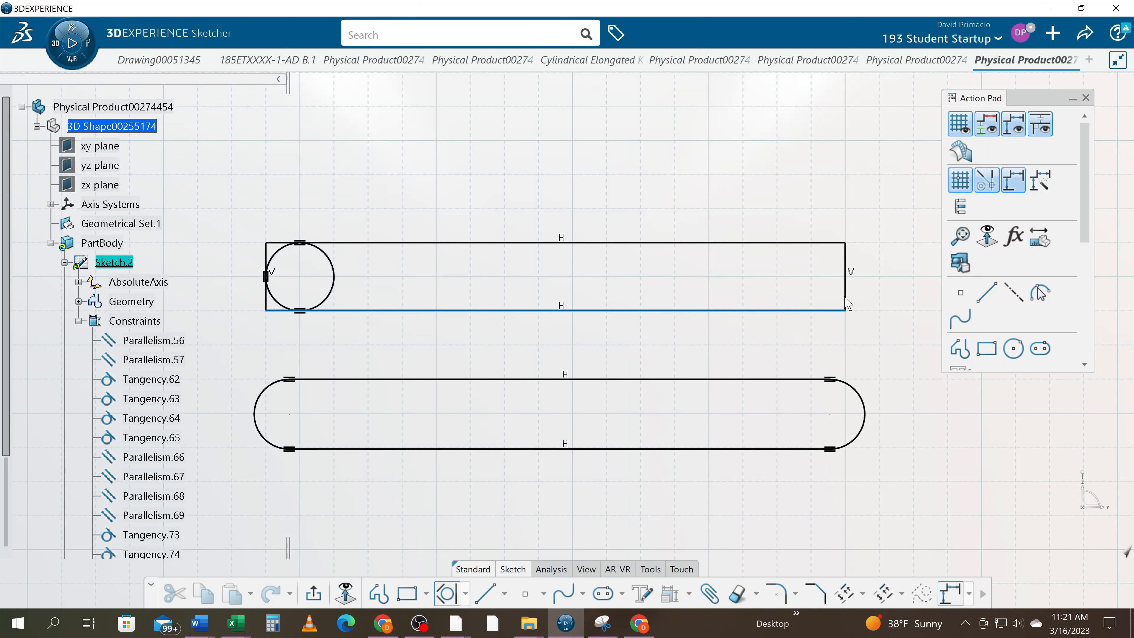
pyautogui.keyDown('ctrl'); pyautogui.click(845, 296); pyautogui.keyUp('ctrl')
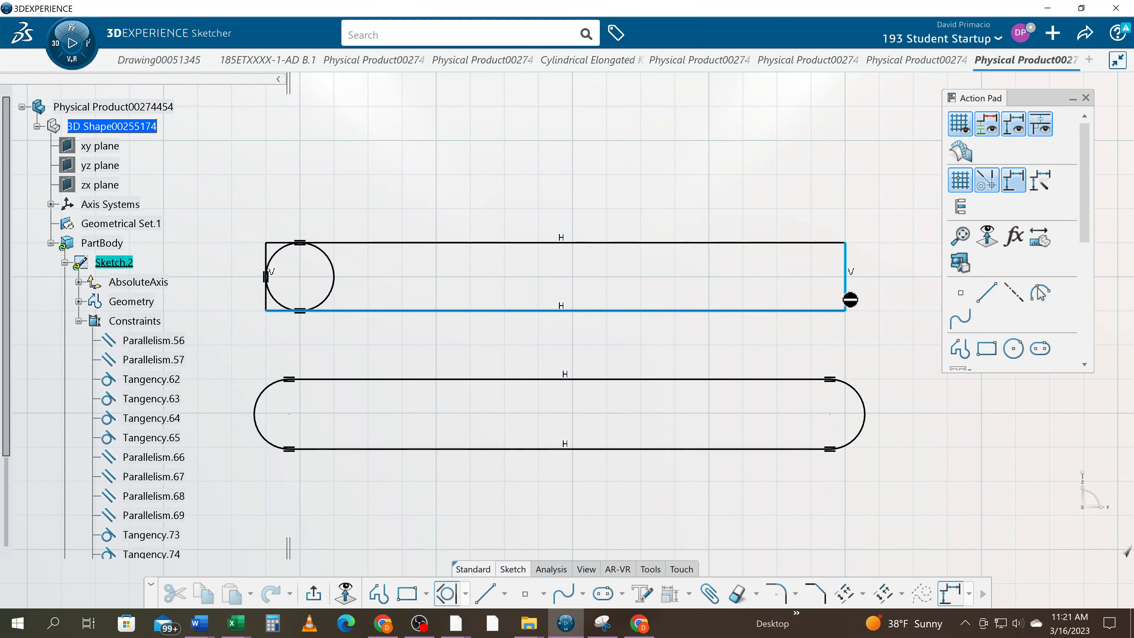
pyautogui.click(798, 244)
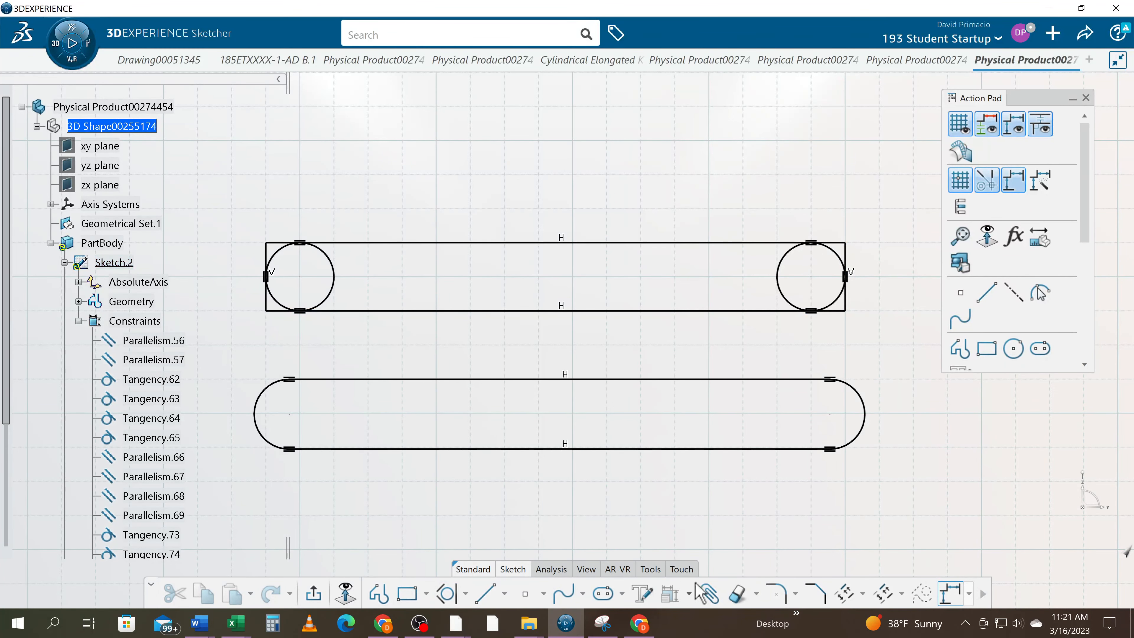
# Trim the rectangle's lower edge and the left circle to their tangent point, keeping the circle's outer side
pyautogui.click(756, 594)
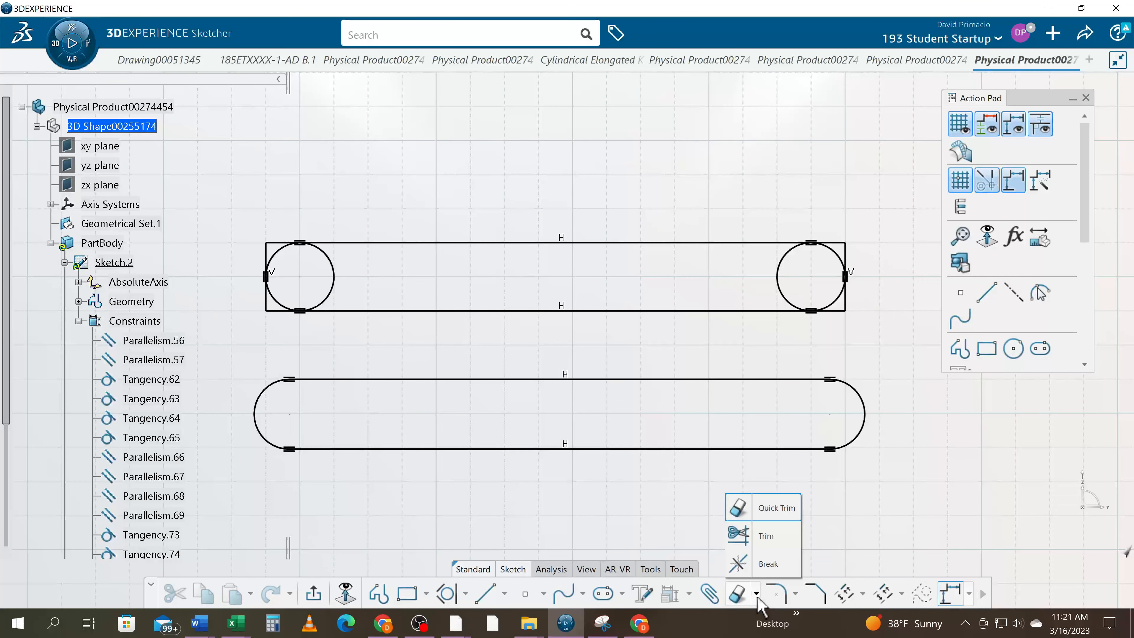
pyautogui.click(759, 535)
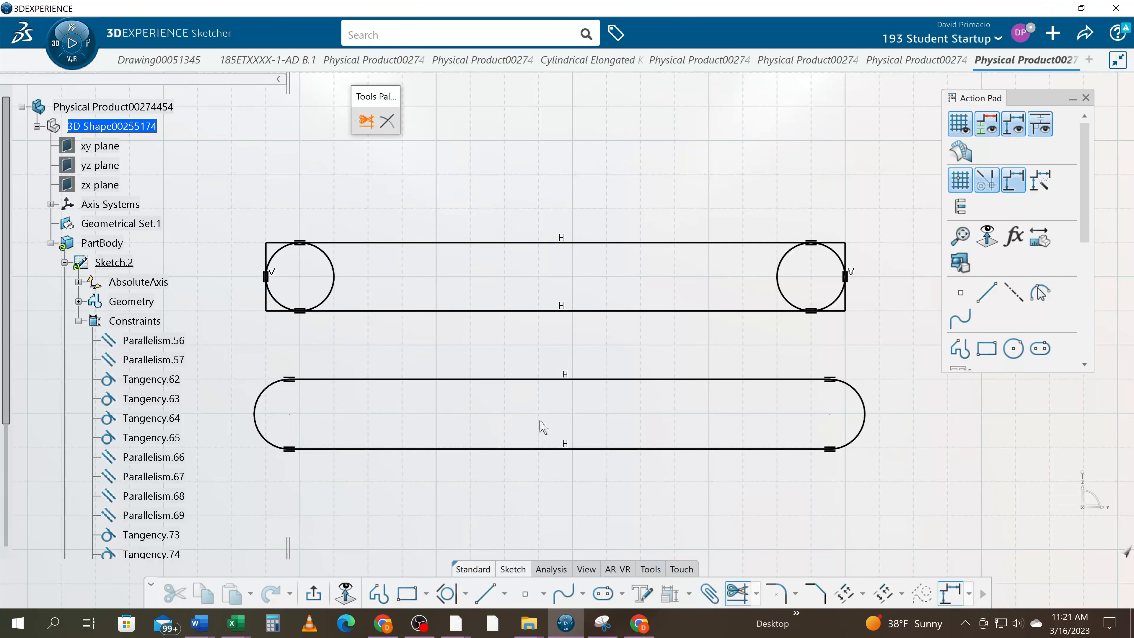
pyautogui.click(339, 311)
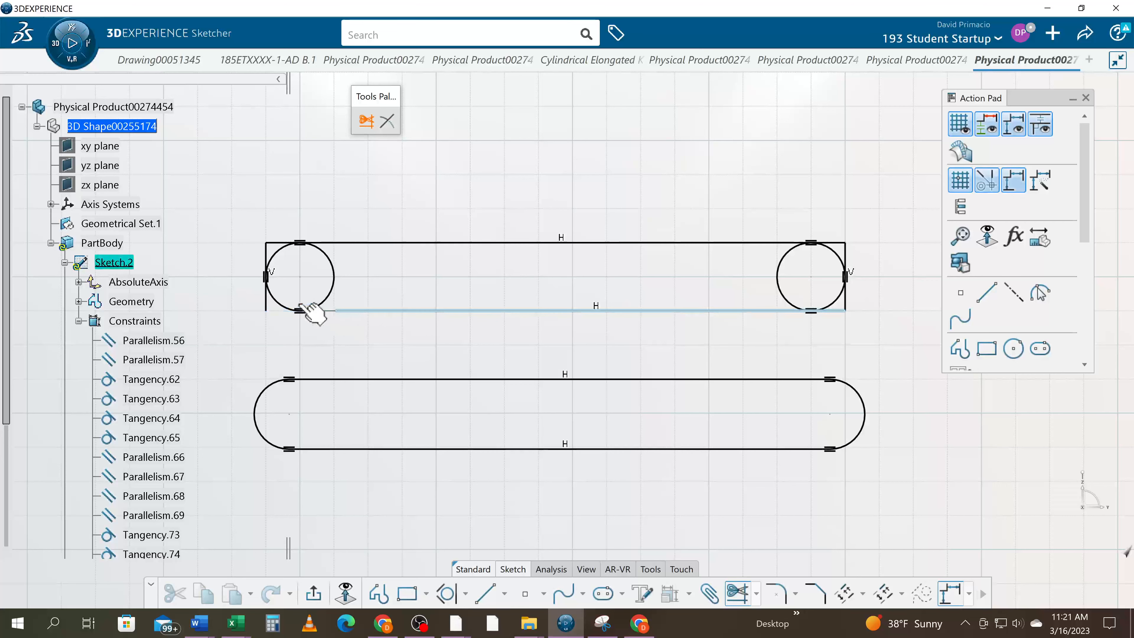
pyautogui.click(287, 308)
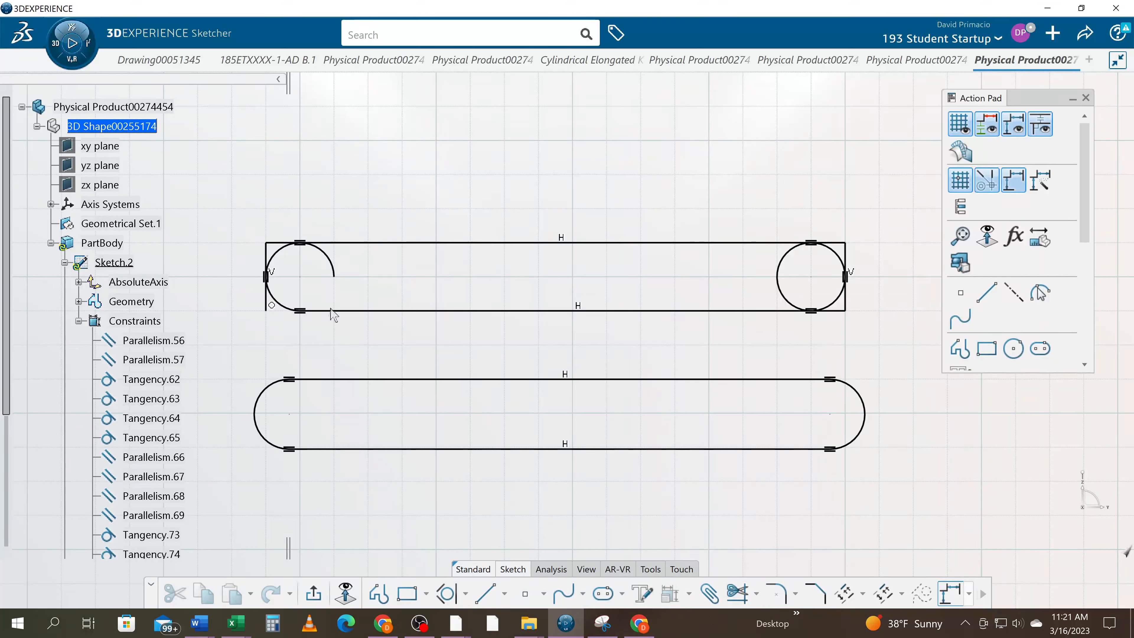
pyautogui.click(279, 252)
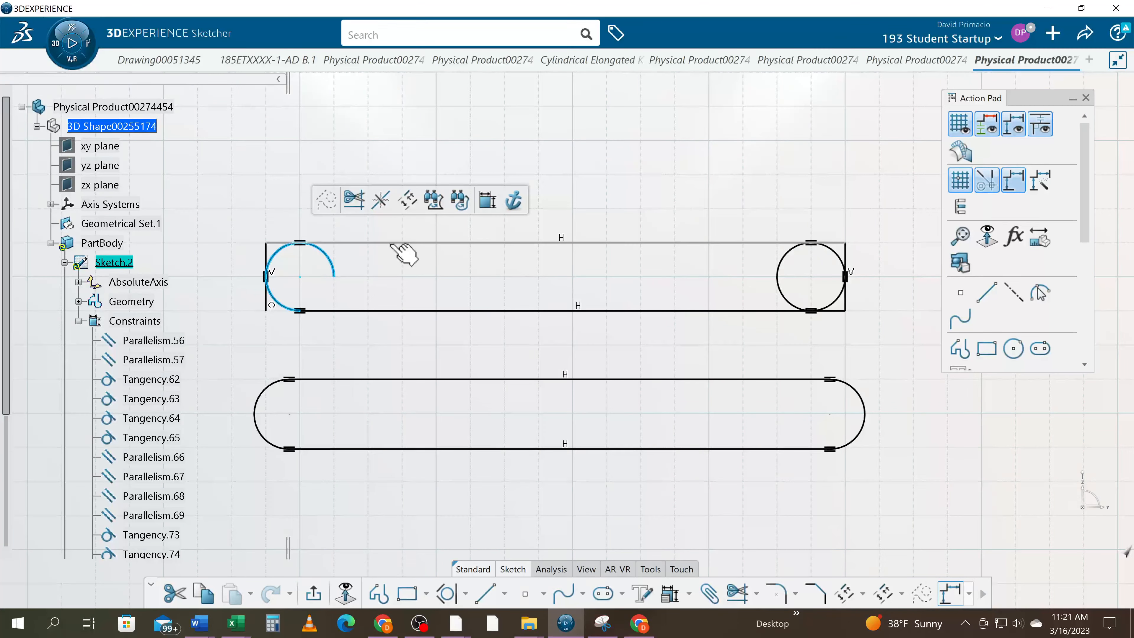
pyautogui.click(392, 243)
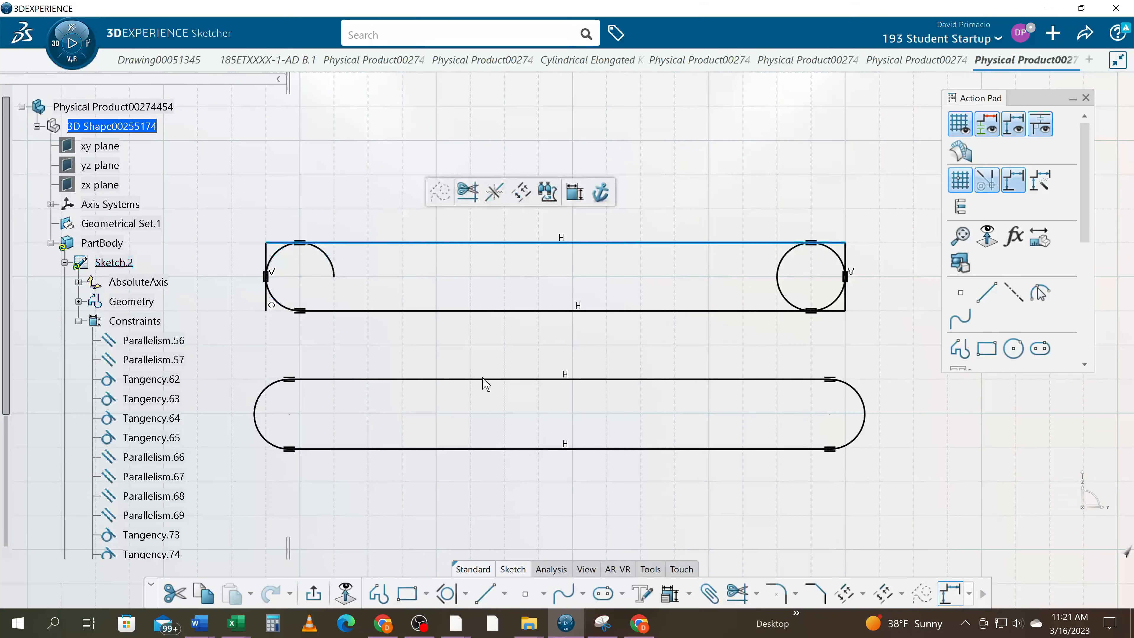
pyautogui.click(740, 564)
# Trim the left circle and the rectangle's upper edge to their tangent point, leaving the outer half of the circle
pyautogui.click(738, 594)
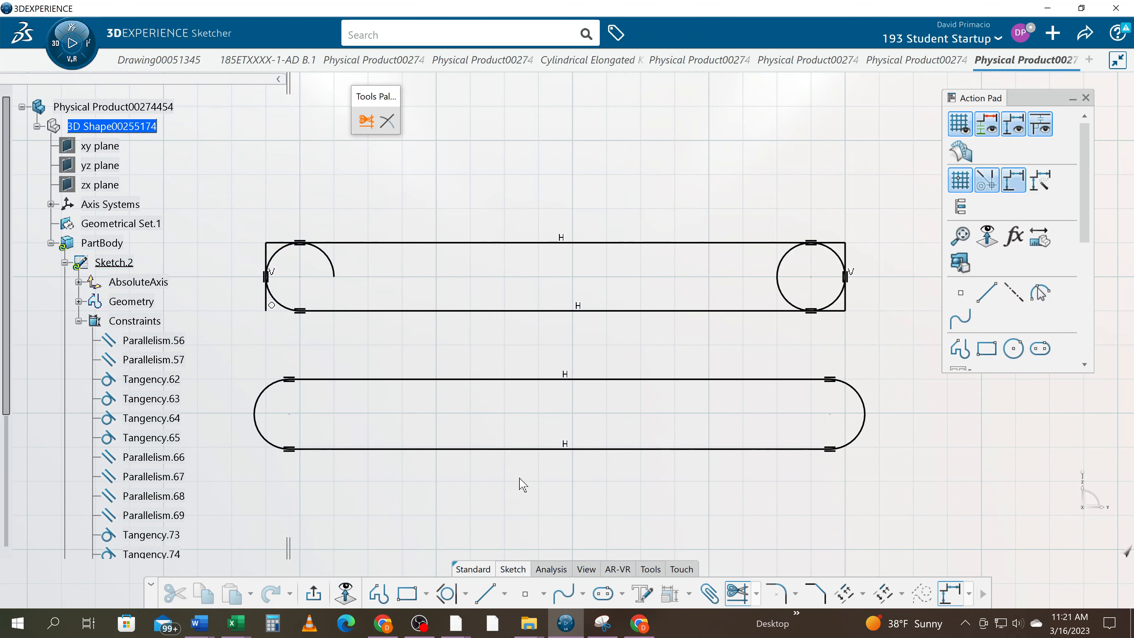
pyautogui.click(277, 255)
pyautogui.click(396, 243)
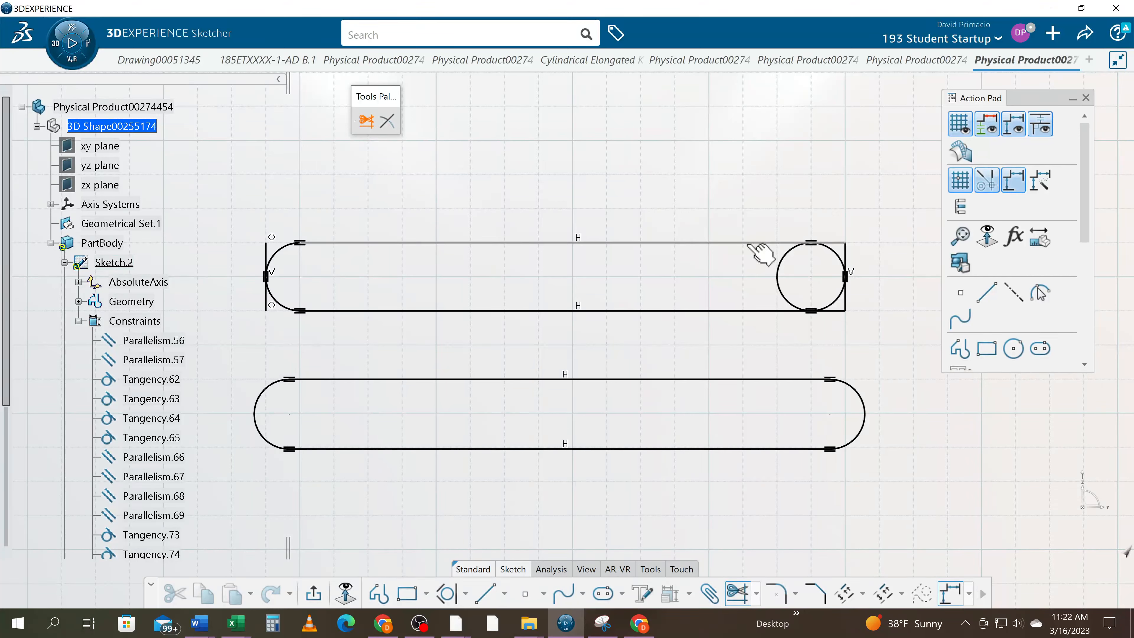
# Trim the right circle against the rectangle's upper and lower edges, leaving its outer half as the end arc
pyautogui.click(756, 243)
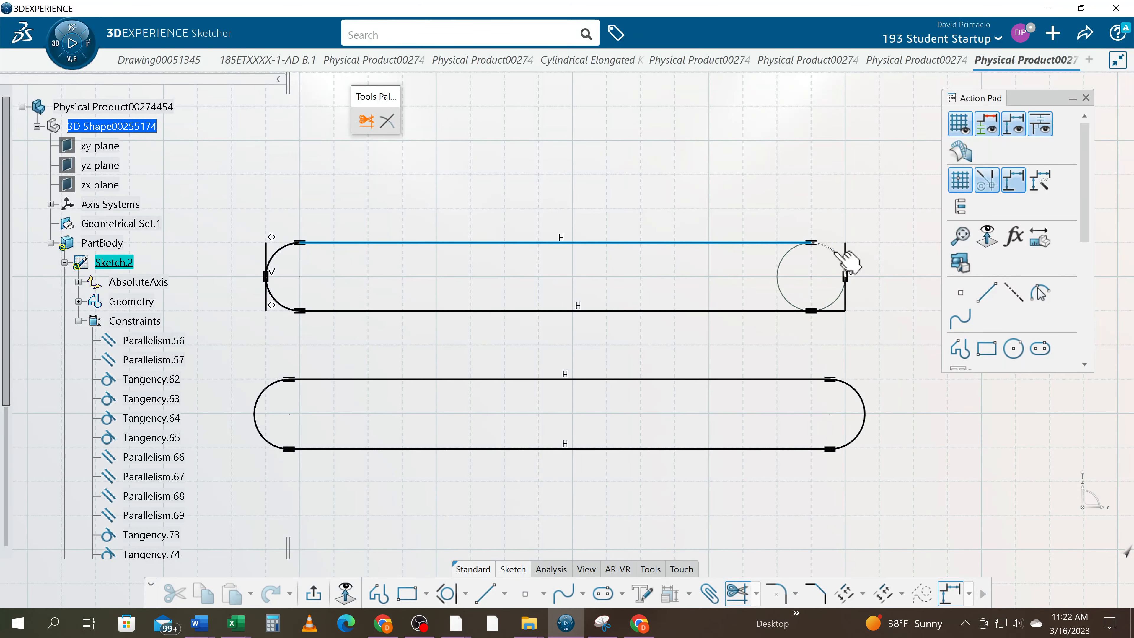
pyautogui.click(839, 253)
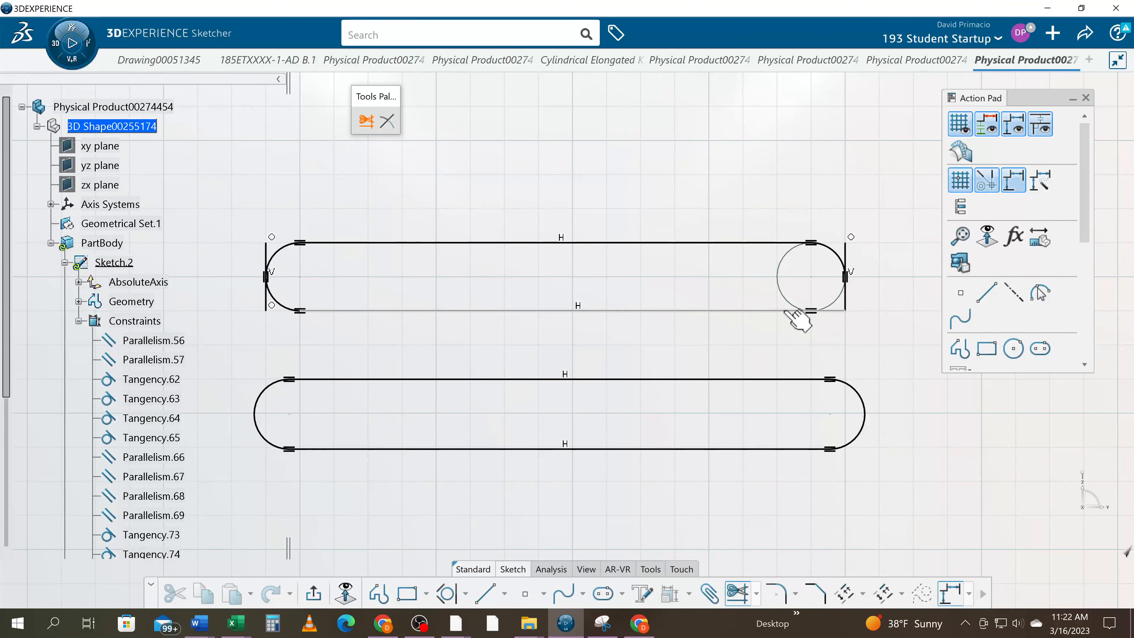
pyautogui.click(807, 310)
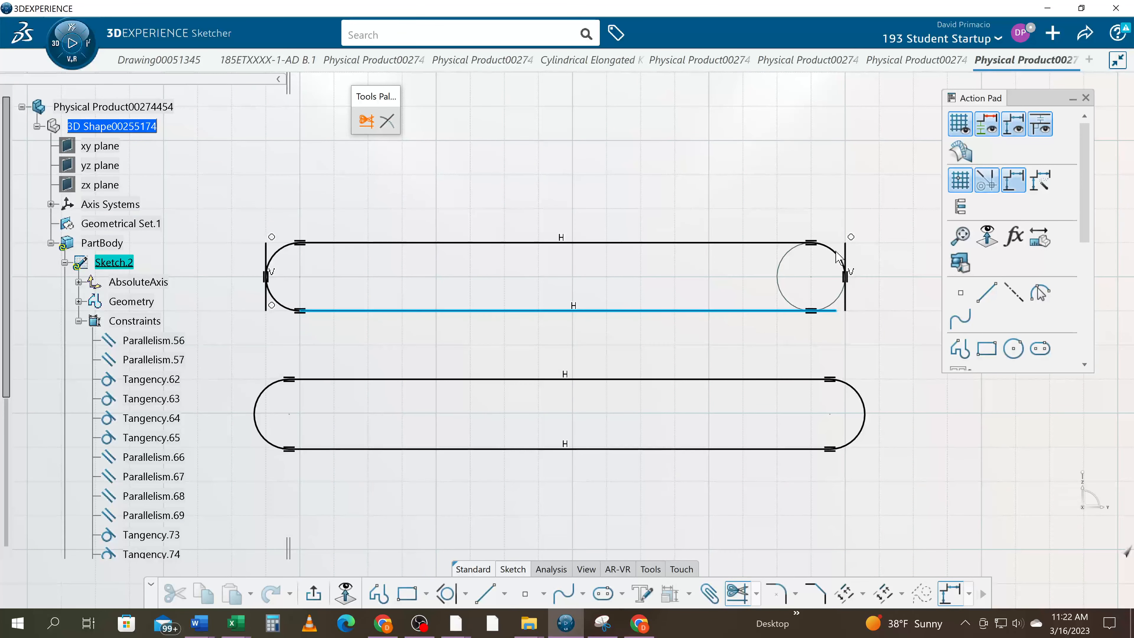
pyautogui.click(848, 264)
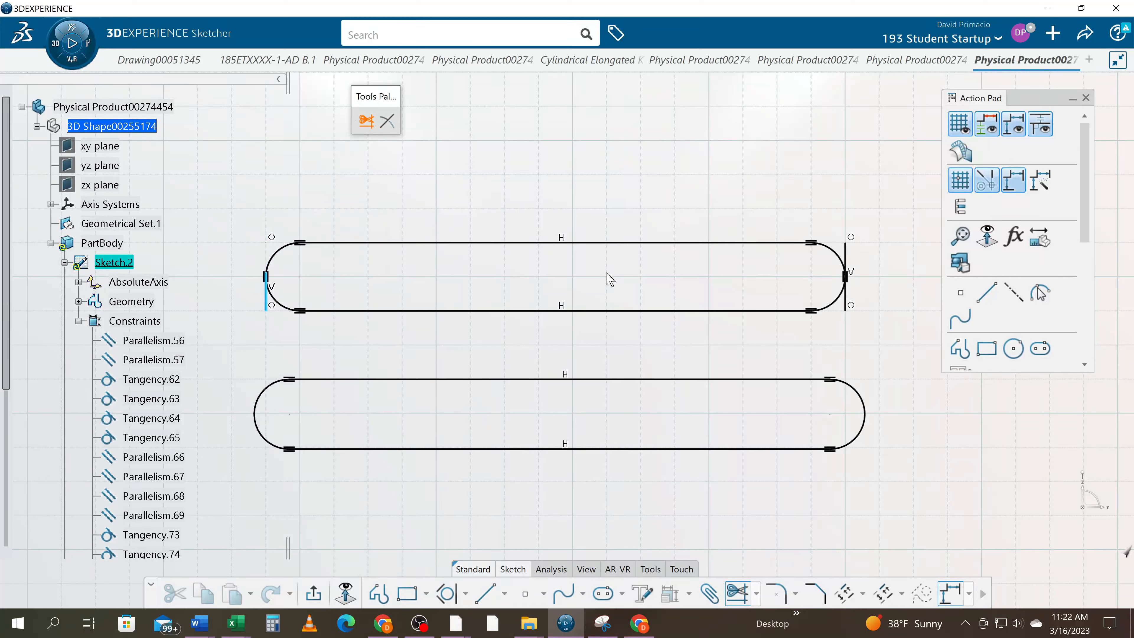
pyautogui.press('Escape')
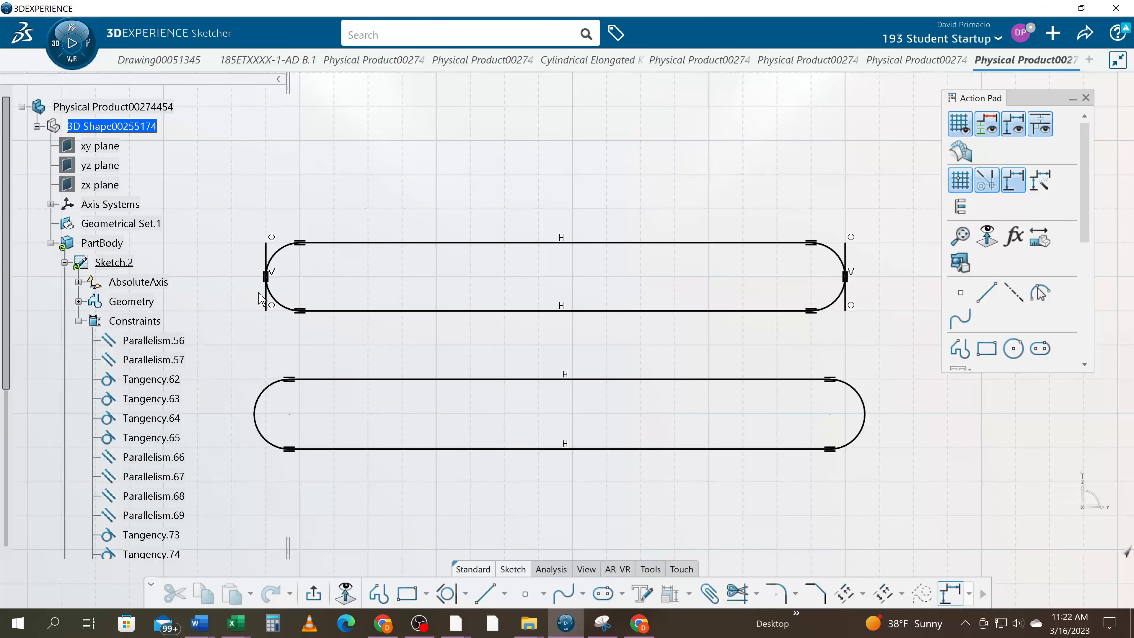
# Delete the rectangle's leftover left and right vertical edges
pyautogui.click(265, 305)
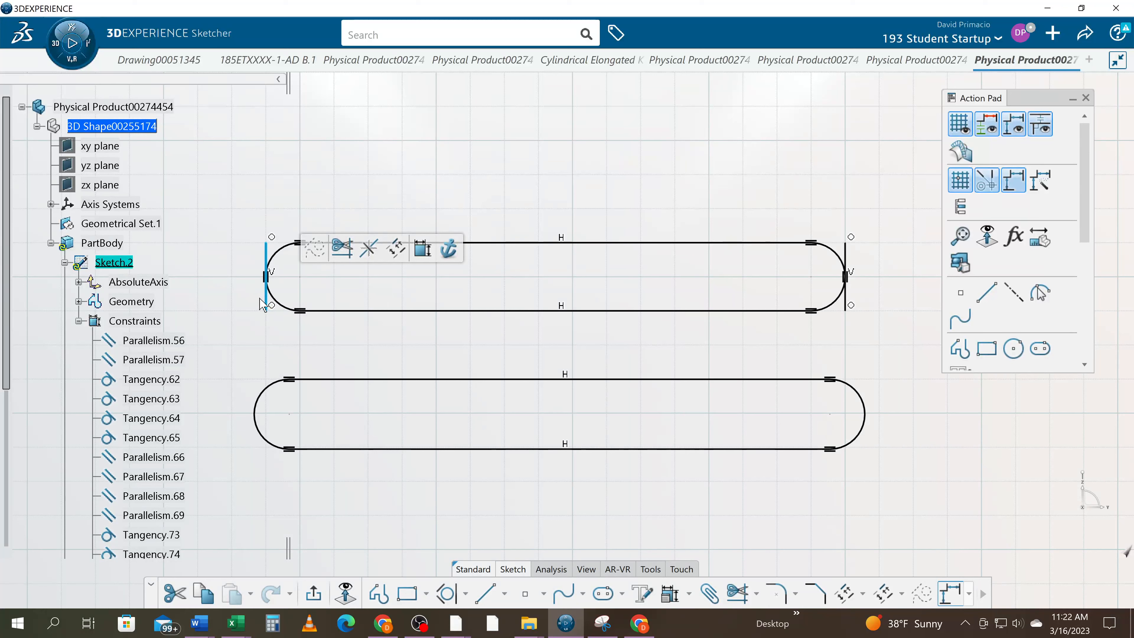
pyautogui.press('Delete')
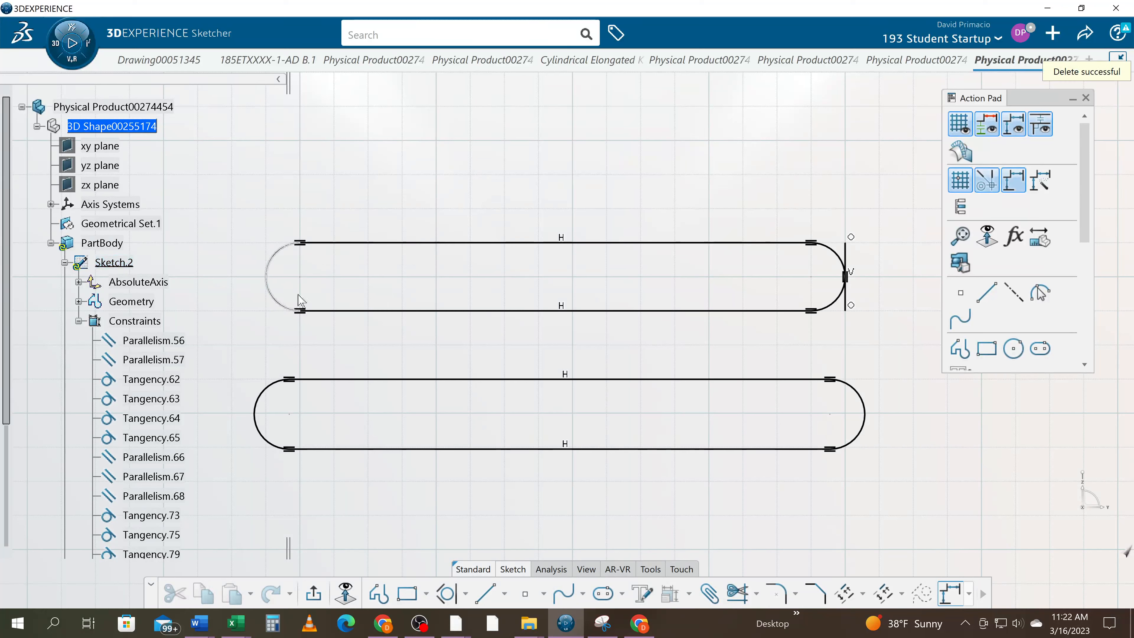
pyautogui.click(846, 304)
pyautogui.press('Delete')
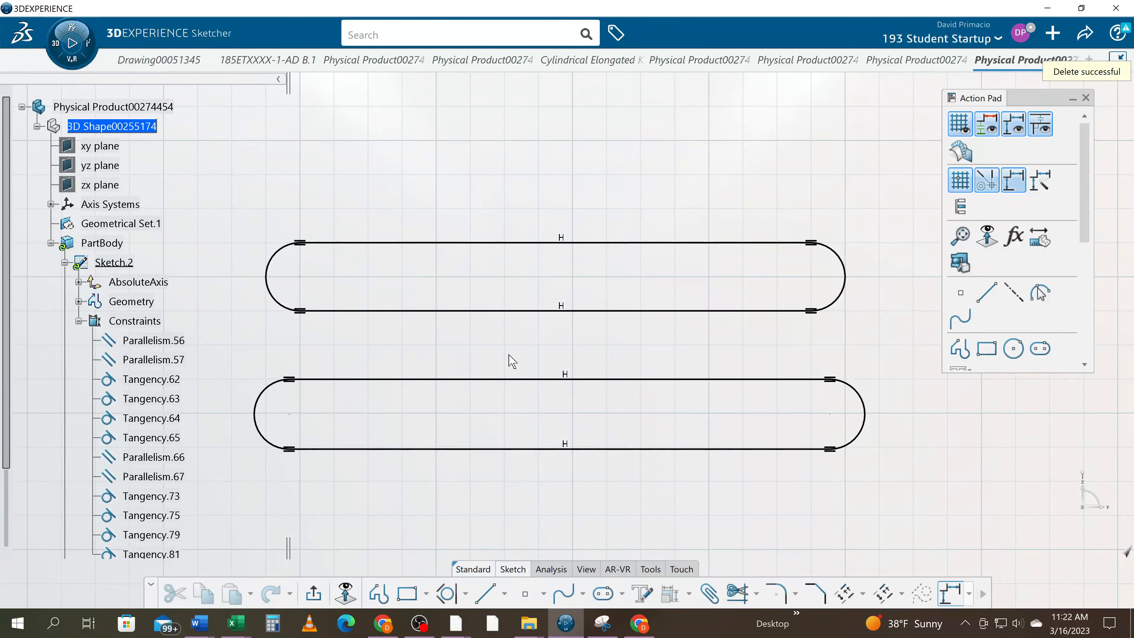
# Draw a horizontal elongated hole above the two slots, about 3.75 in between centres with a radius of about 0.25 in
pyautogui.moveTo(482, 519)
pyautogui.mouseDown(button='middle')
pyautogui.moveTo(498, 493)
pyautogui.moveTo(491, 527)
pyautogui.mouseUp(button='middle')
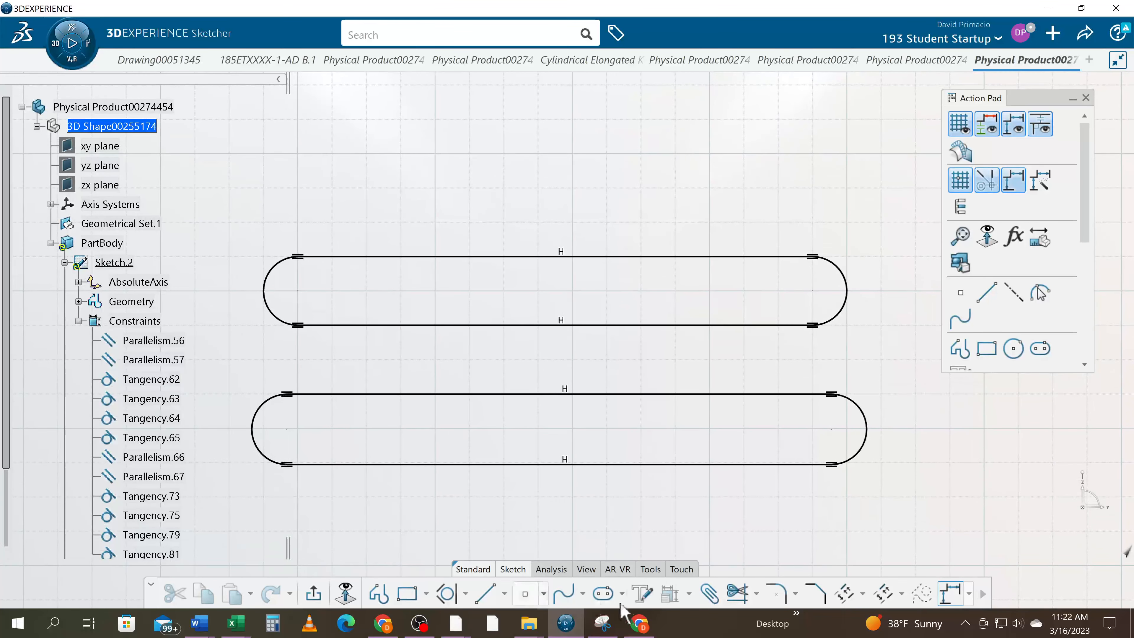
pyautogui.click(602, 601)
pyautogui.moveTo(362, 219); pyautogui.dragTo(374, 314, button='middle')
pyautogui.click(312, 246)
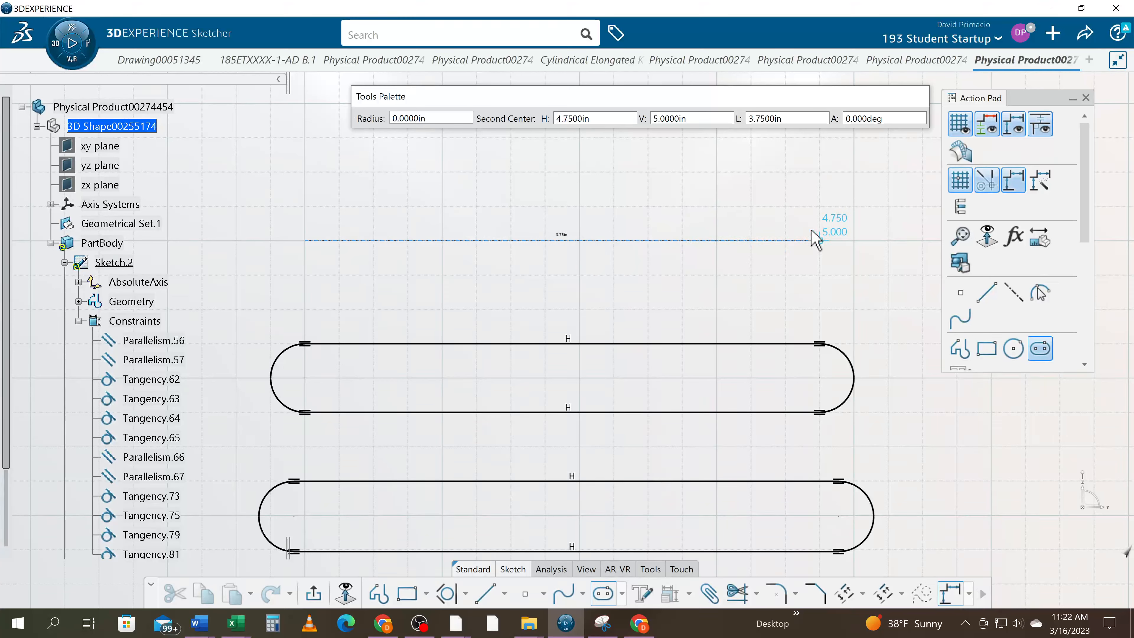
pyautogui.click(815, 241)
pyautogui.click(752, 206)
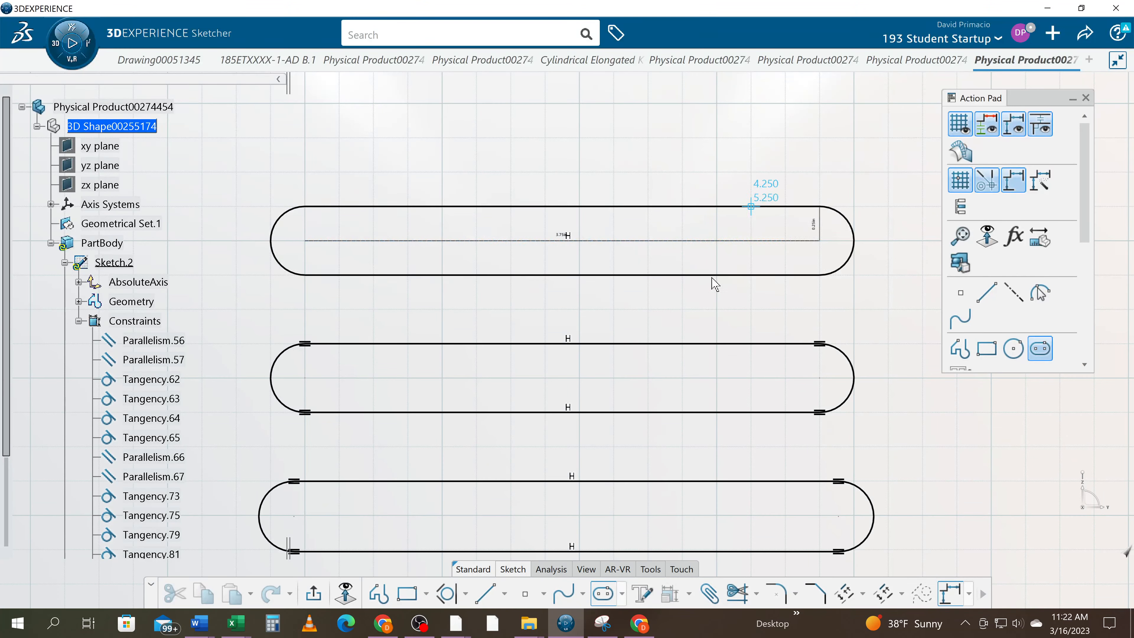
pyautogui.click(634, 309)
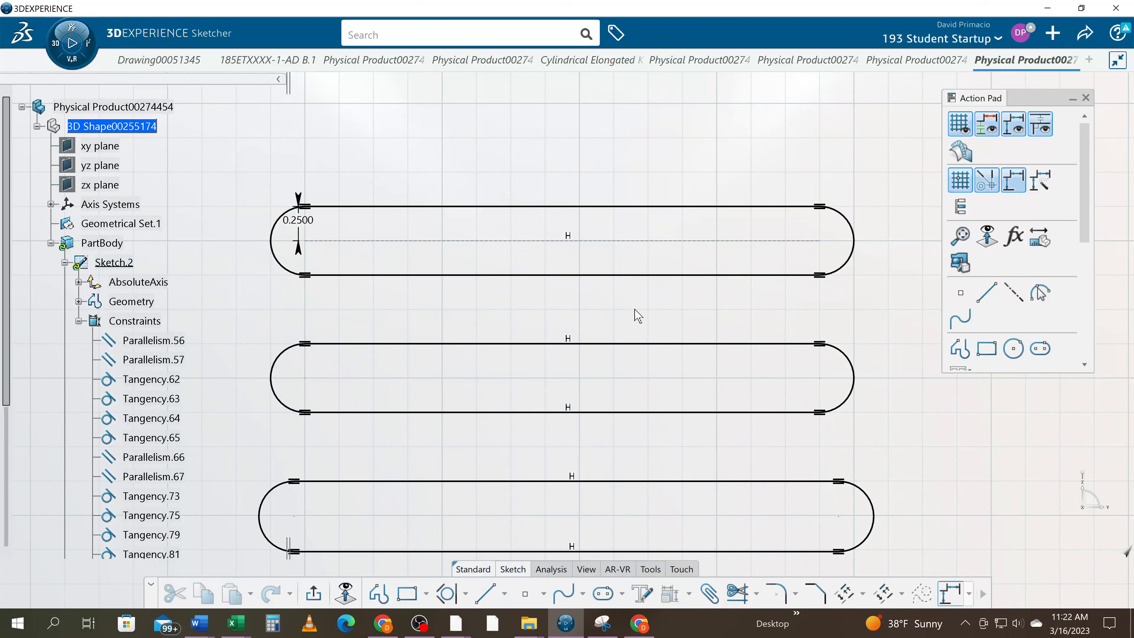
pyautogui.scroll(-5, 574, 295)
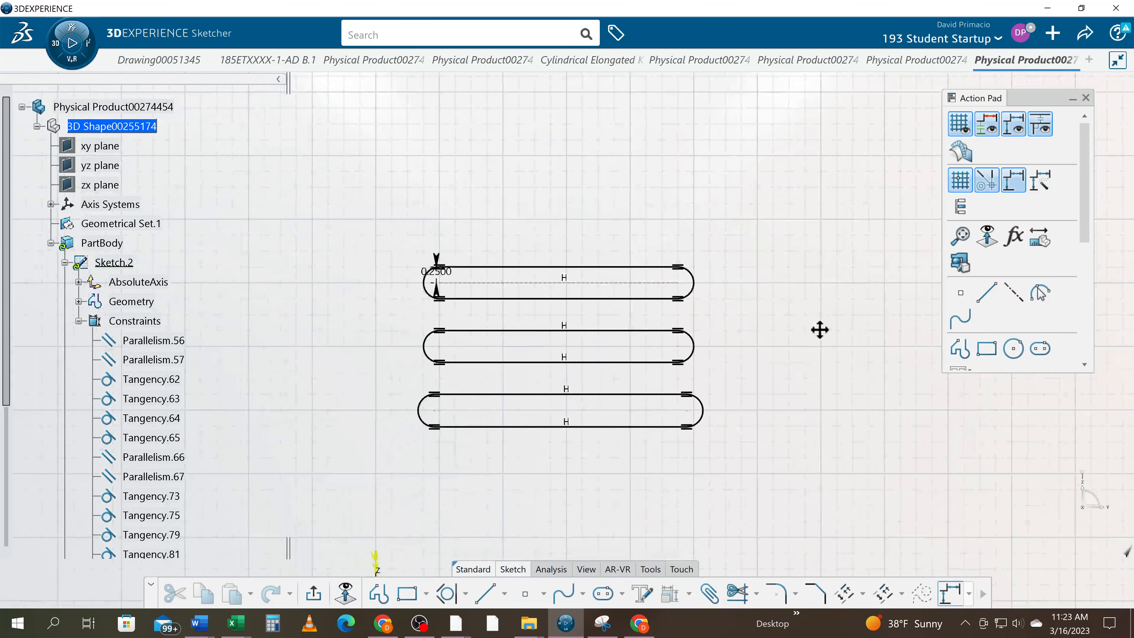
# Delete all three horizontal slots and their constraints from the sketch
pyautogui.moveTo(339, 223); pyautogui.dragTo(785, 497)
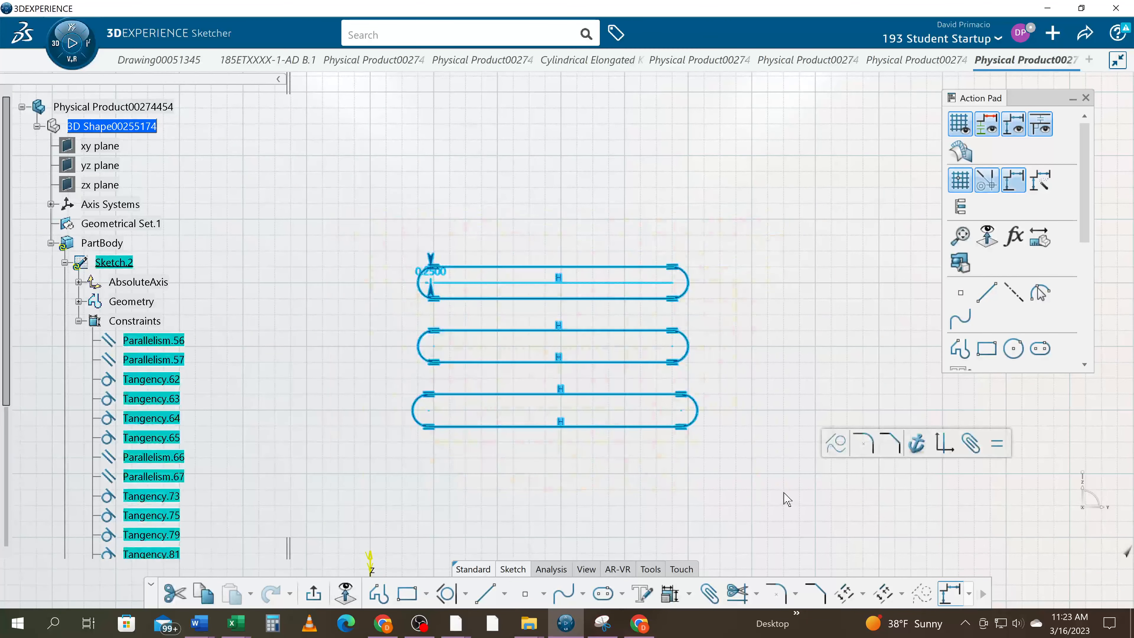
pyautogui.press('Delete')
pyautogui.scroll(3, 481, 451)
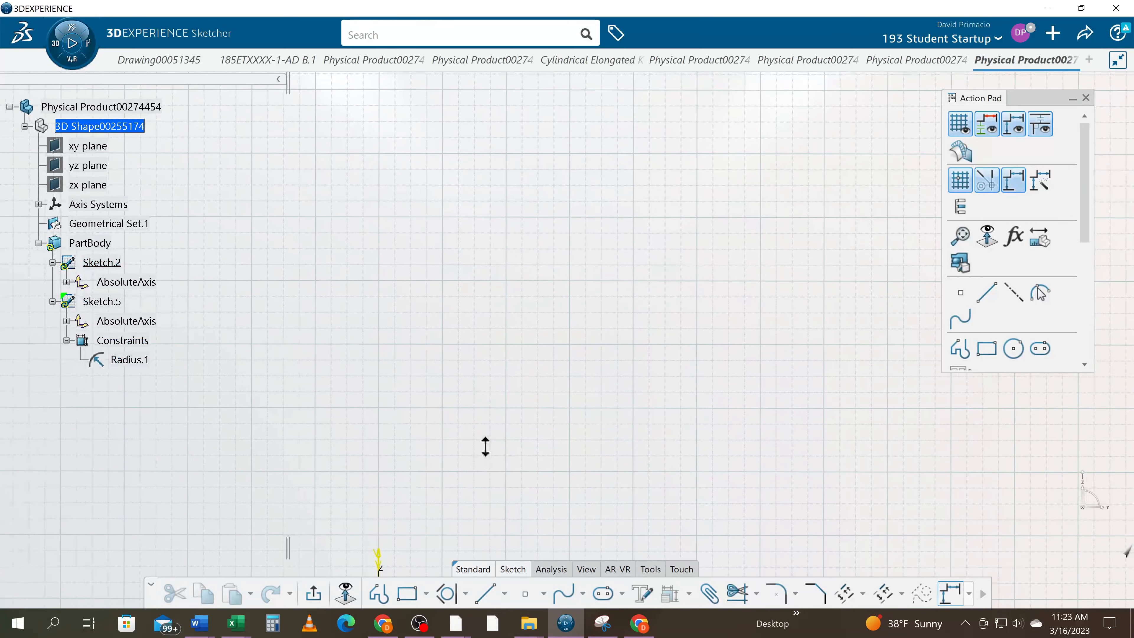
# Draw a circle of about 0.25 in radius centred at about H 1, V 6 in
pyautogui.click(465, 593)
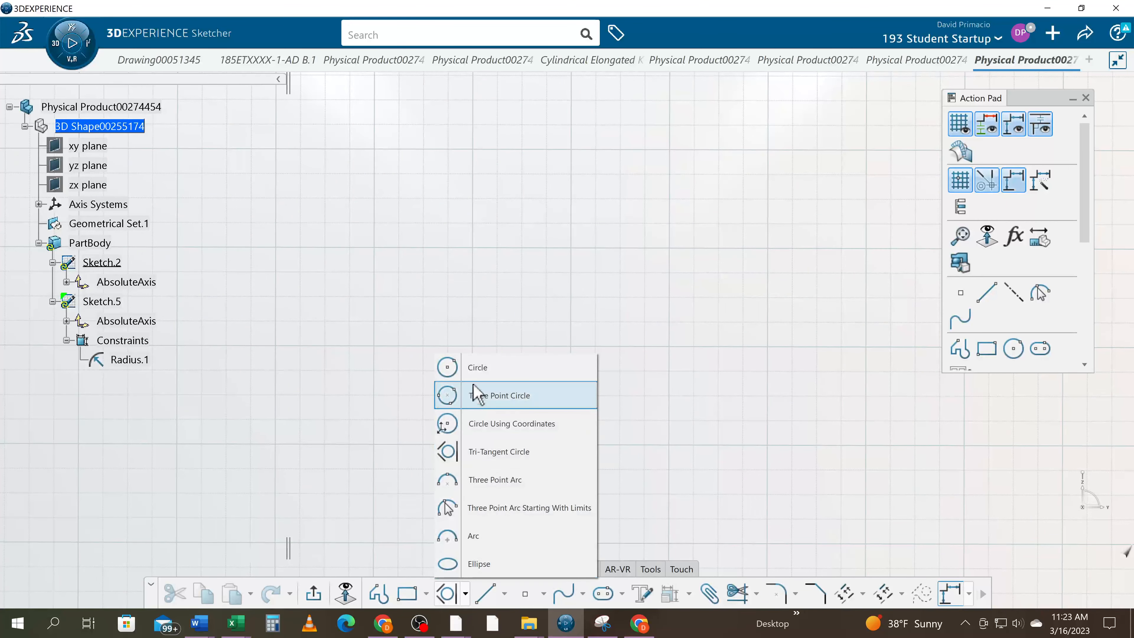
pyautogui.click(451, 366)
pyautogui.moveTo(393, 269); pyautogui.dragTo(407, 386, button='middle')
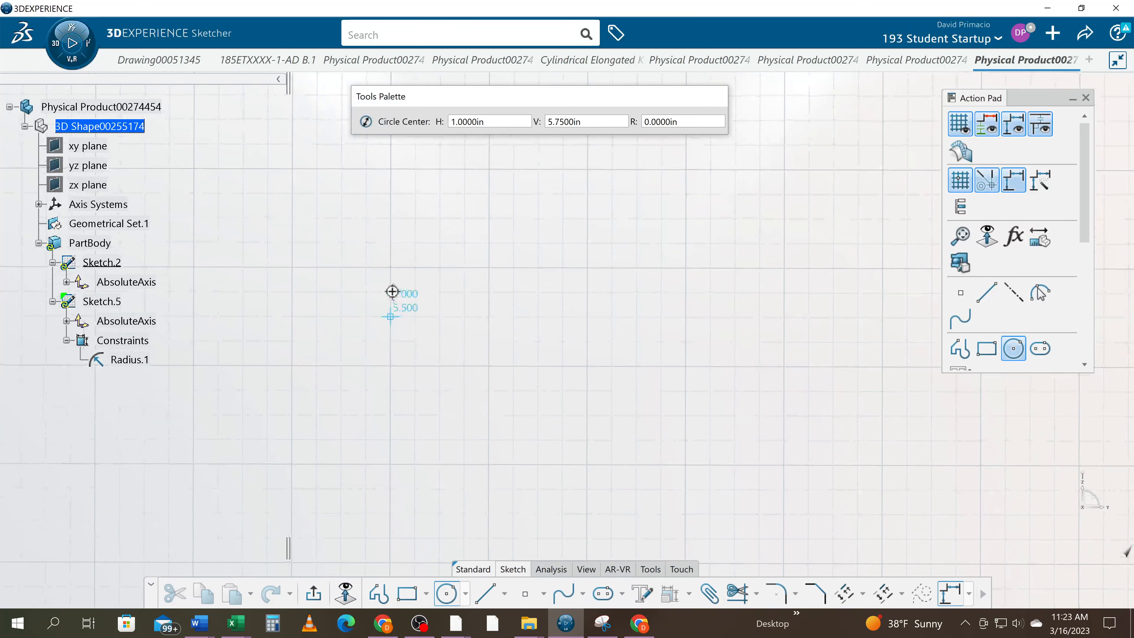
pyautogui.click(390, 275)
pyautogui.click(391, 241)
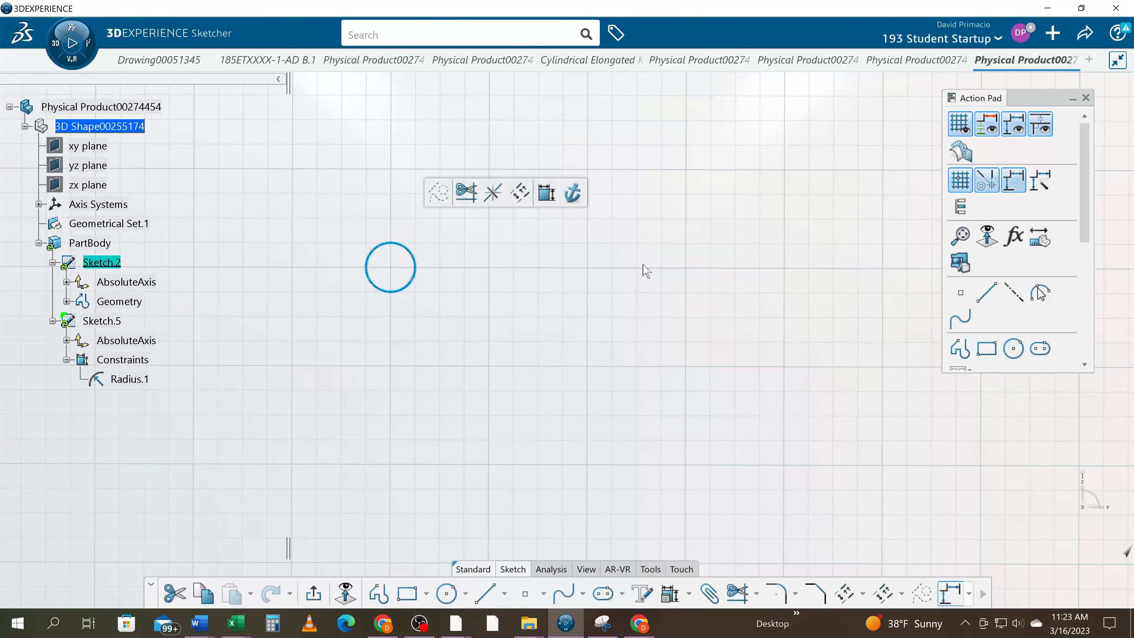
# Draw a second circle of about 0.25 in radius level with the first, about 3 in to its right
pyautogui.click(449, 594)
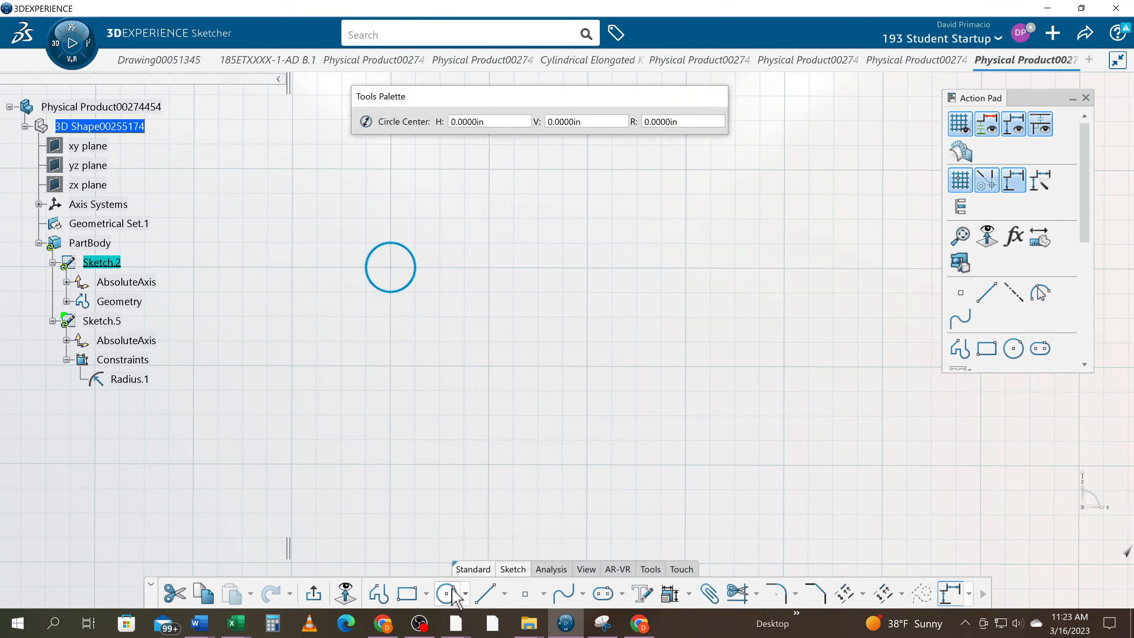
pyautogui.click(450, 591)
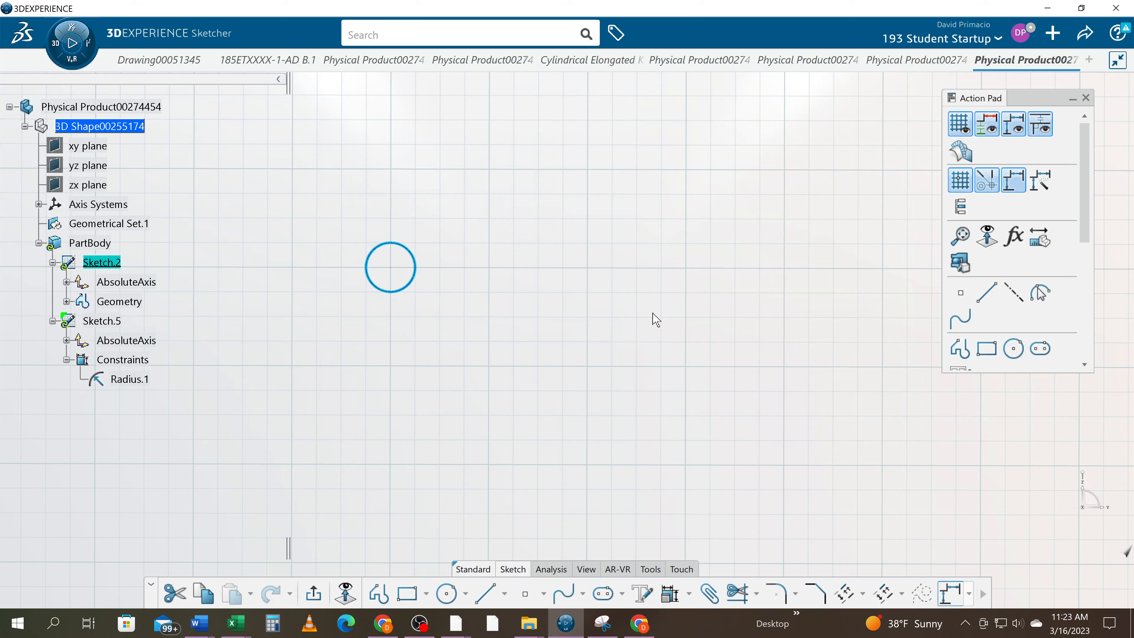
pyautogui.click(446, 593)
pyautogui.click(685, 268)
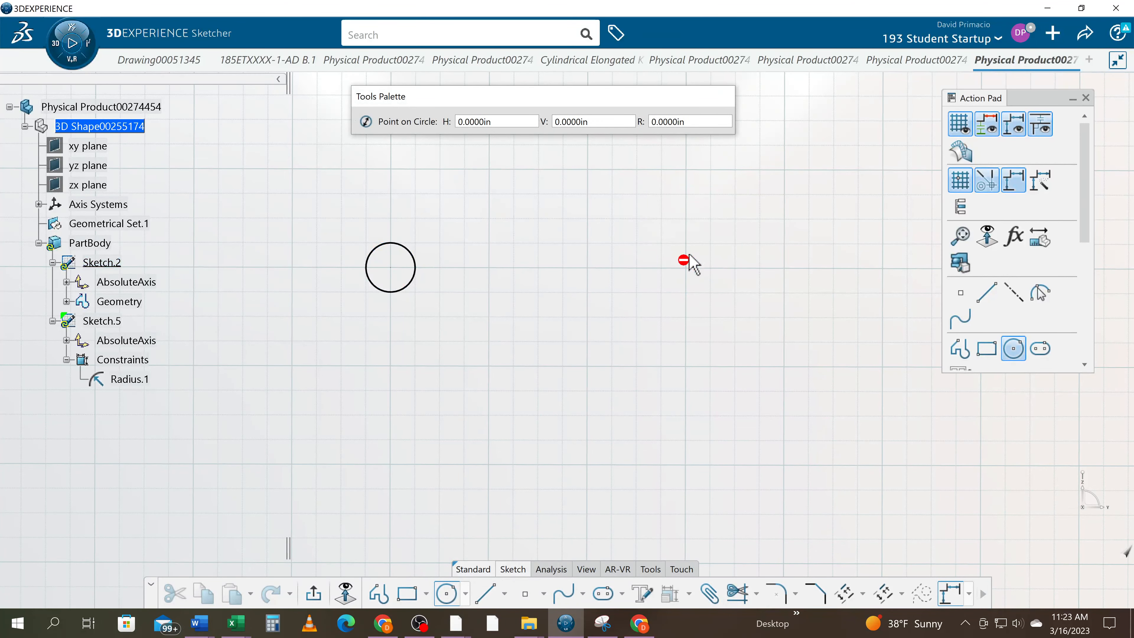
pyautogui.click(686, 243)
# Draw two more circles of about 0.25 in radius, one about 2 in directly below each upper circle
pyautogui.click(390, 464)
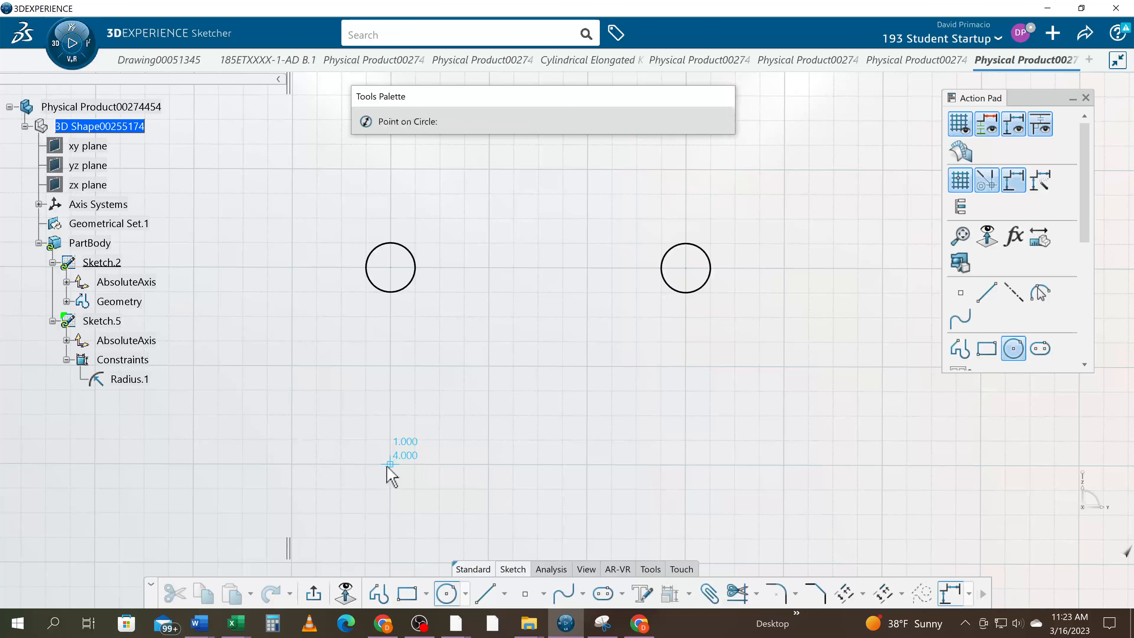
pyautogui.click(384, 485)
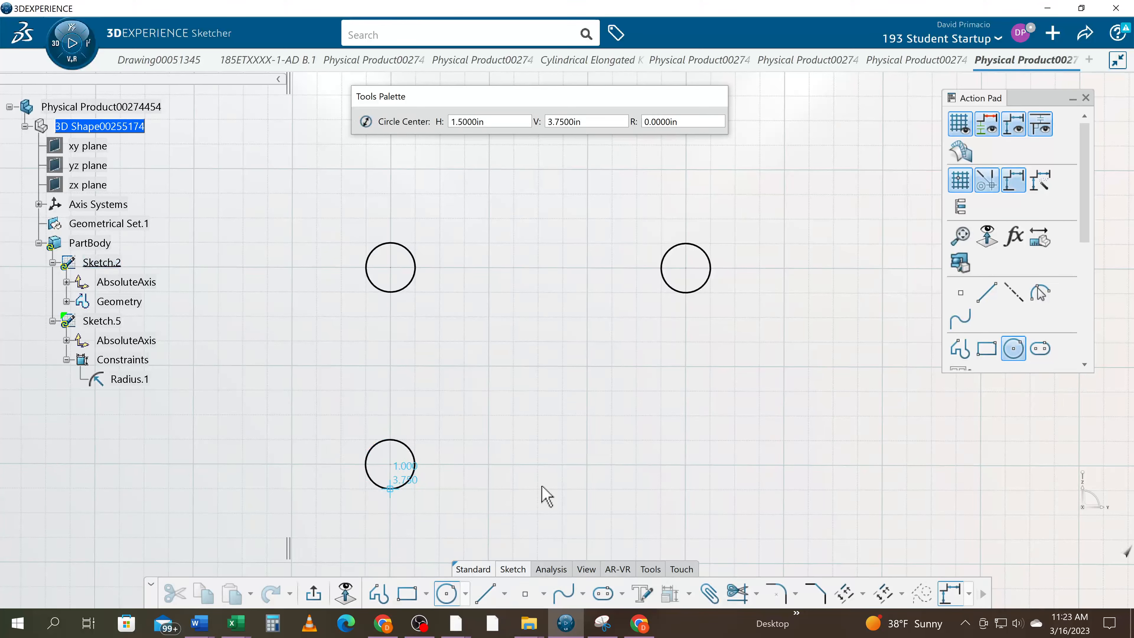
pyautogui.click(686, 464)
pyautogui.click(686, 488)
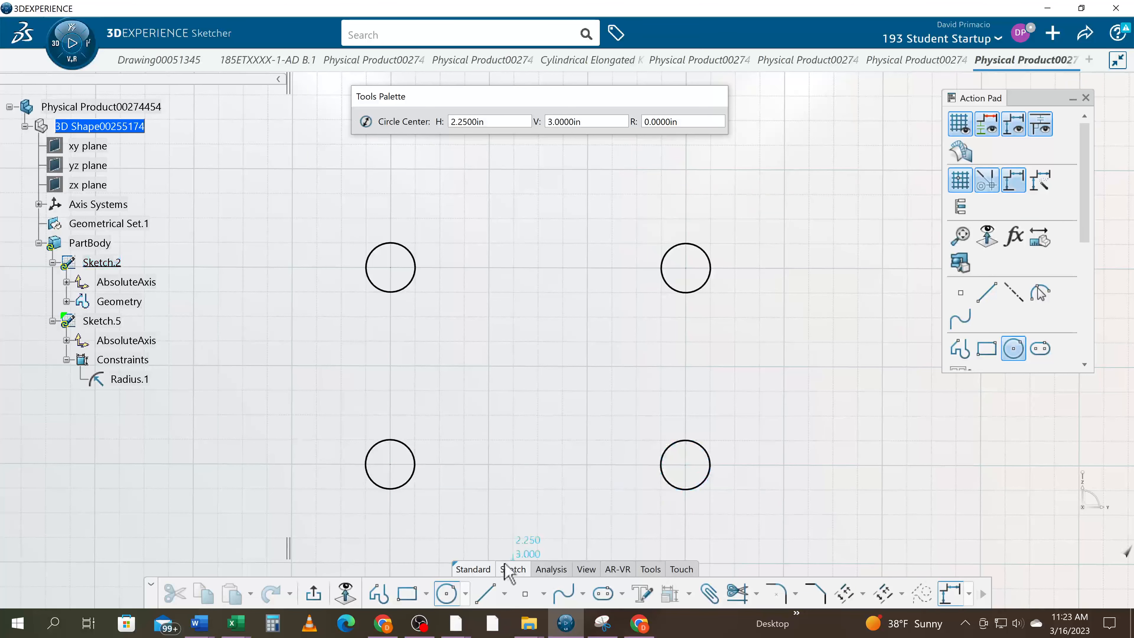
# Connect the upper-right and lower-left circles with two bi-tangent lines, one along each outer side
pyautogui.click(504, 593)
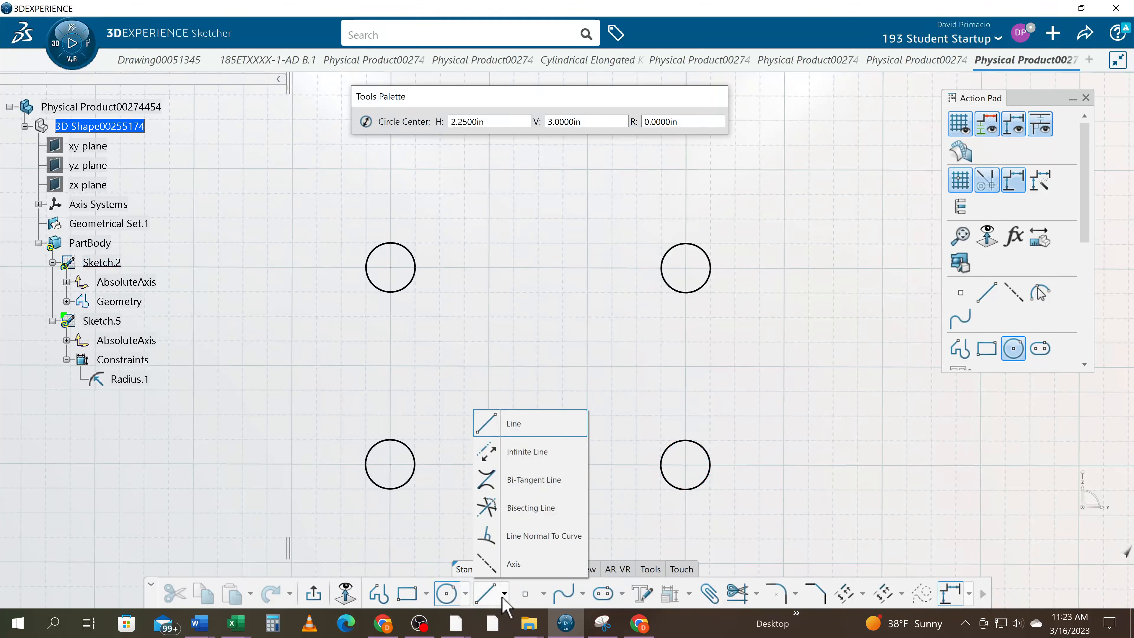
pyautogui.click(531, 491)
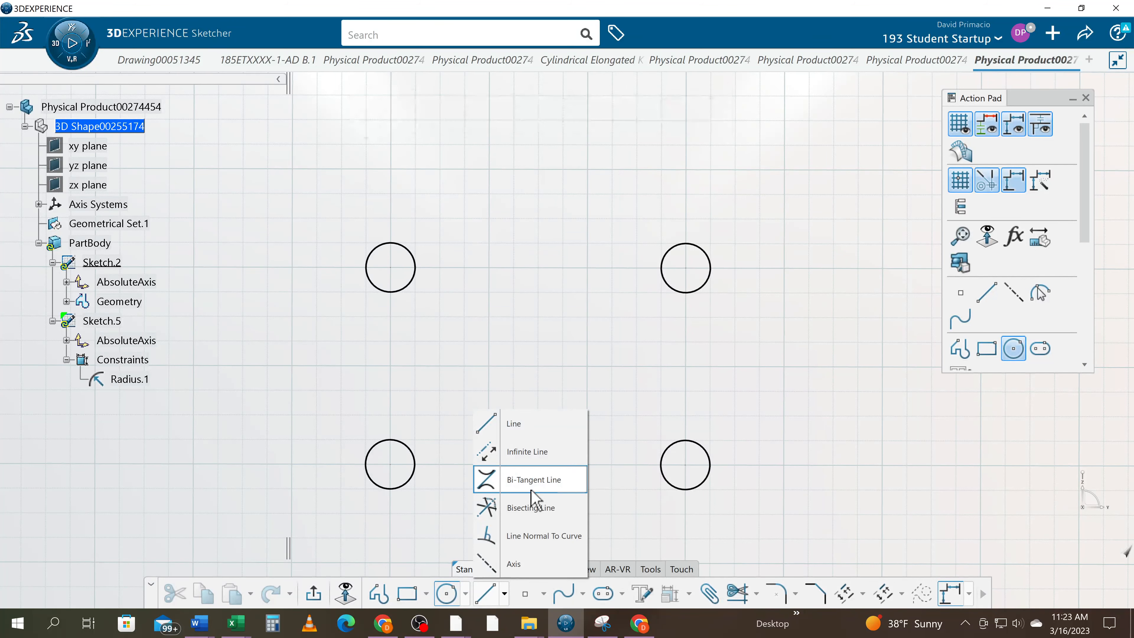
pyautogui.click(671, 251)
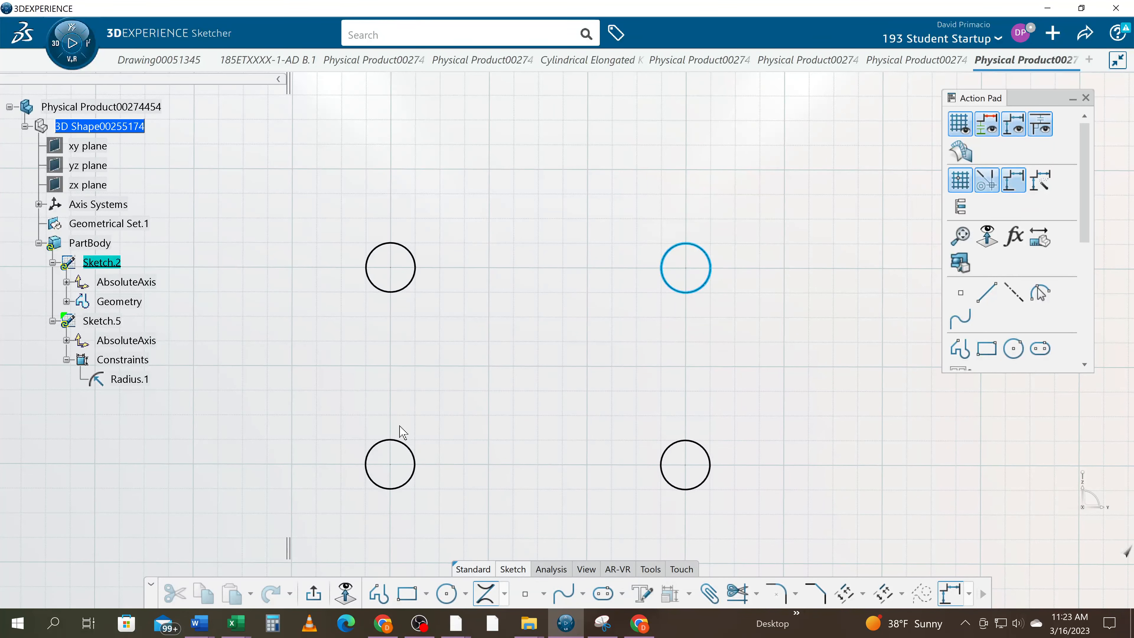
pyautogui.click(387, 452)
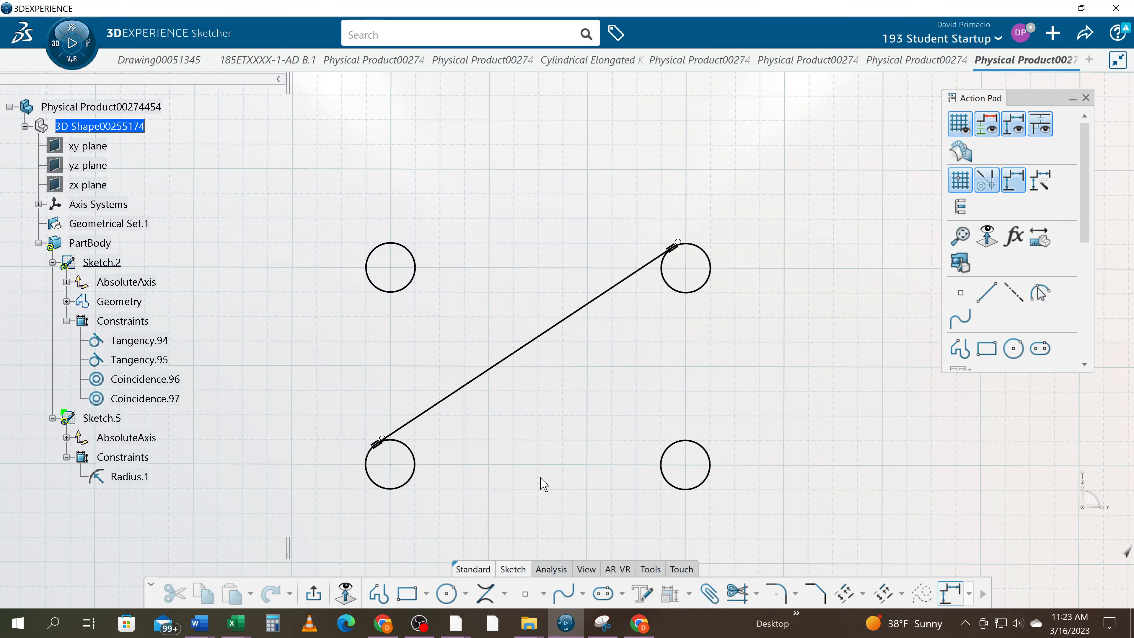
pyautogui.click(483, 596)
pyautogui.click(693, 292)
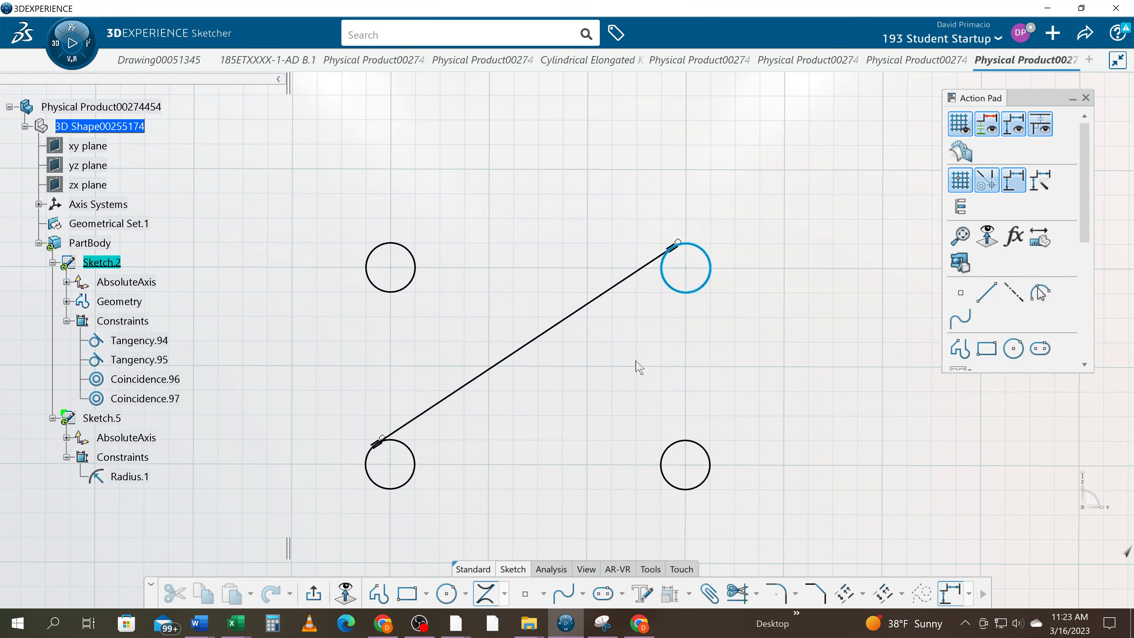
pyautogui.click(413, 481)
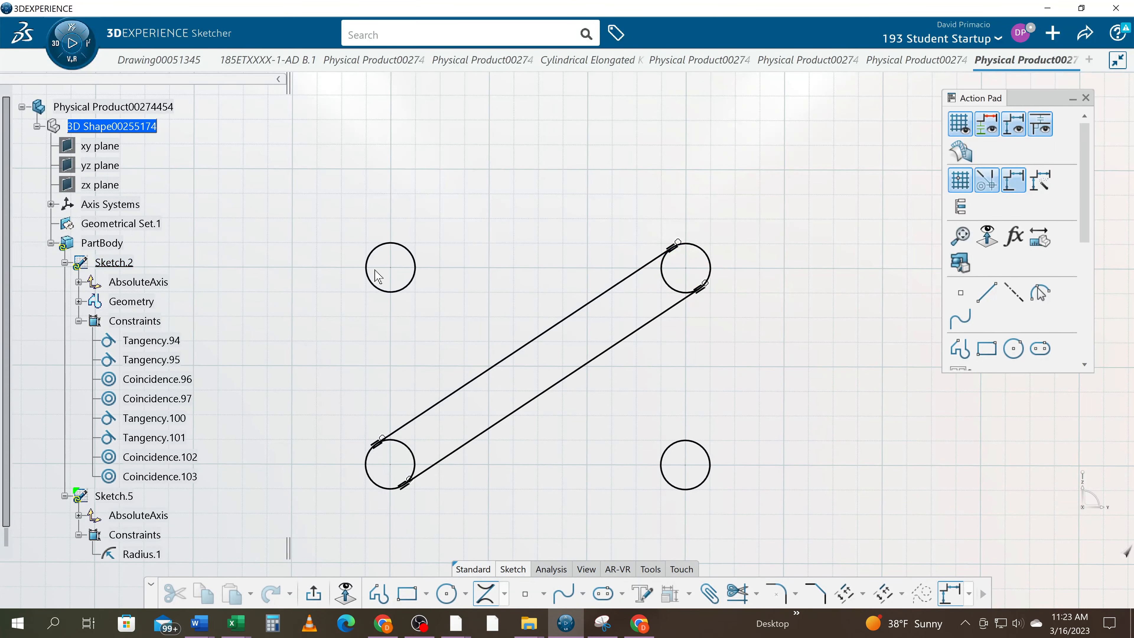
# Connect the upper-left and lower-right circles with two bi-tangent lines, one along each outer side
pyautogui.click(368, 283)
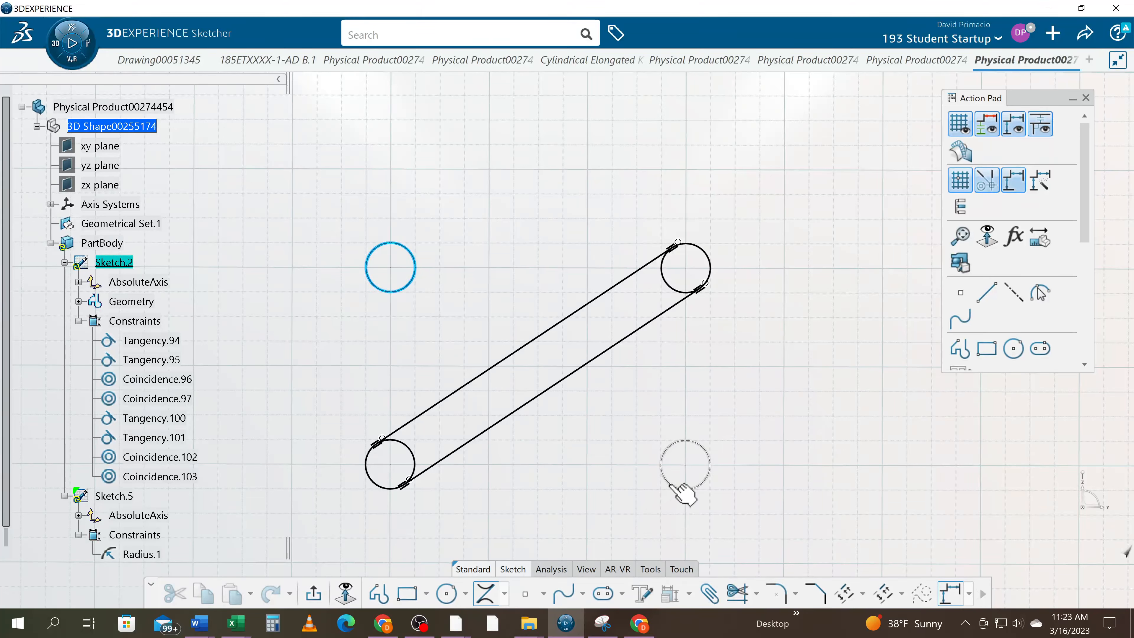
pyautogui.click(708, 458)
pyautogui.click(709, 456)
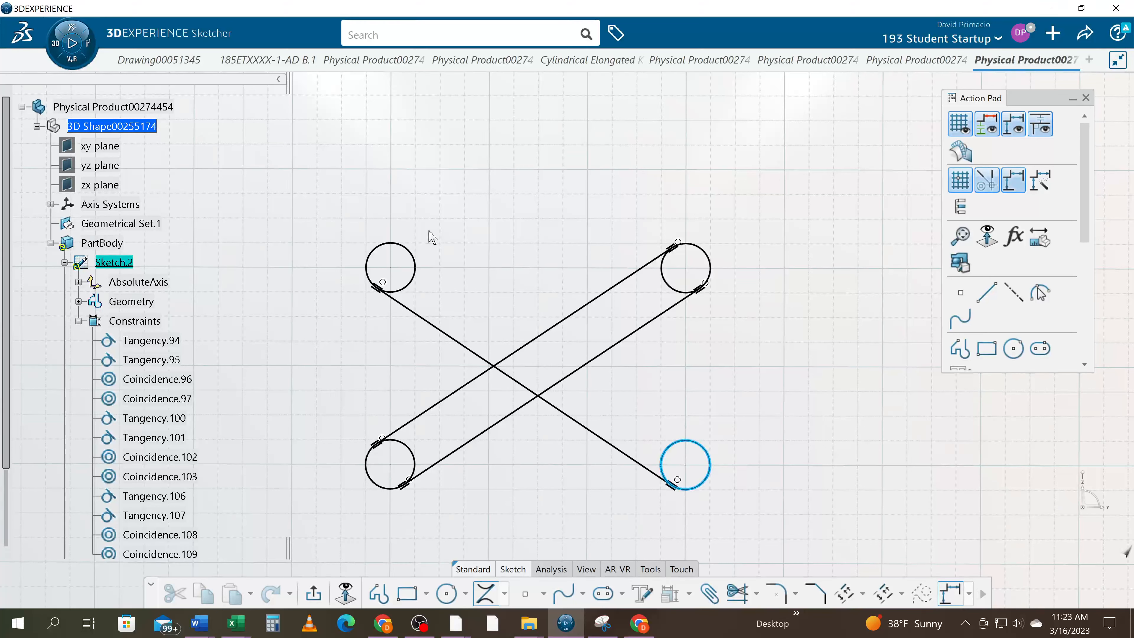
pyautogui.click(407, 248)
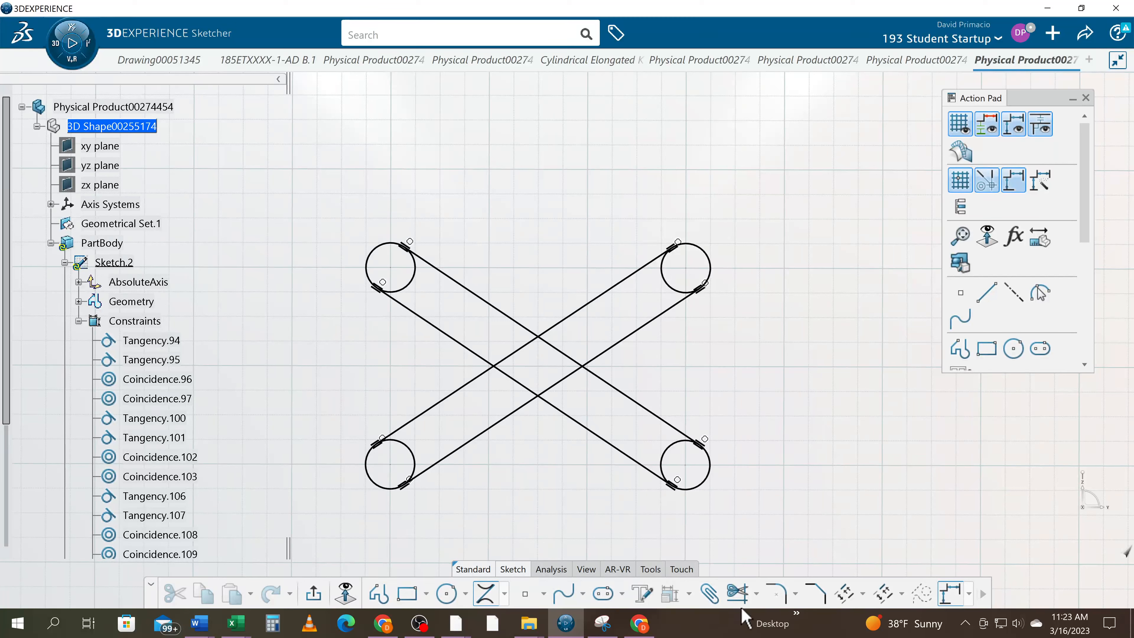
# Quick-trim the inner half of all four circles, leaving only the outer arcs as the ends of the crossing slots
pyautogui.click(756, 594)
pyautogui.click(770, 524)
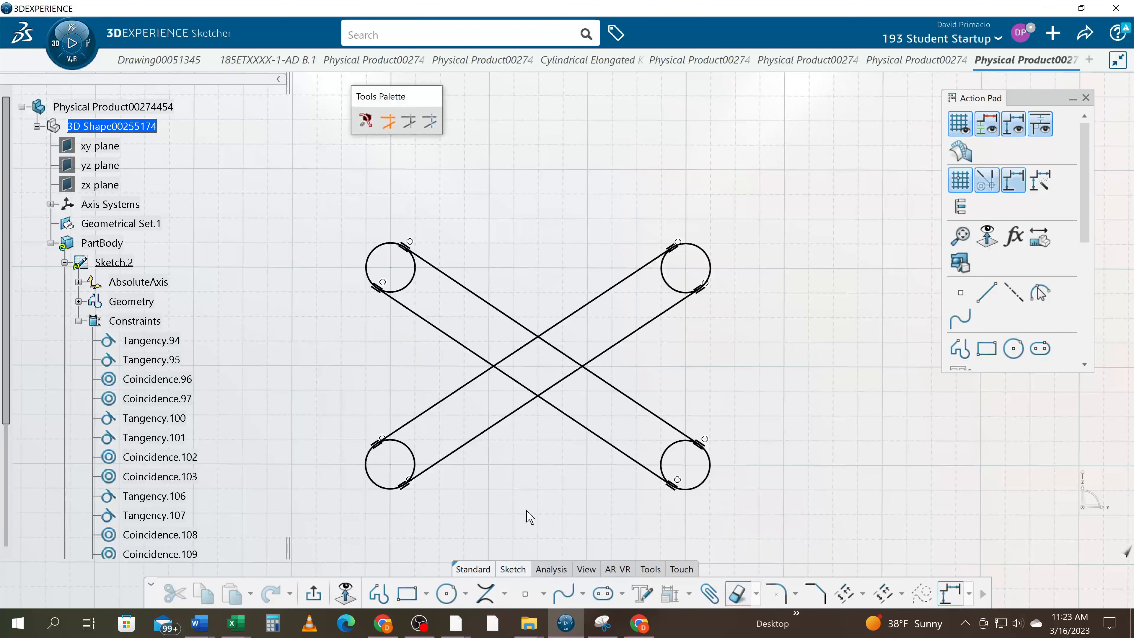
pyautogui.click(413, 460)
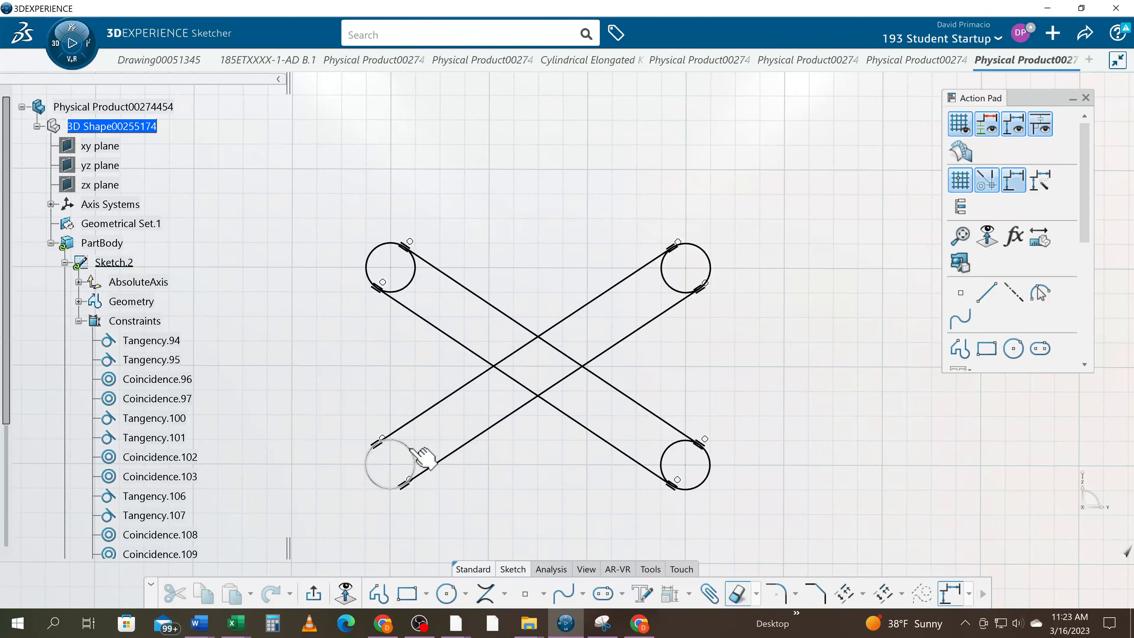
pyautogui.click(414, 279)
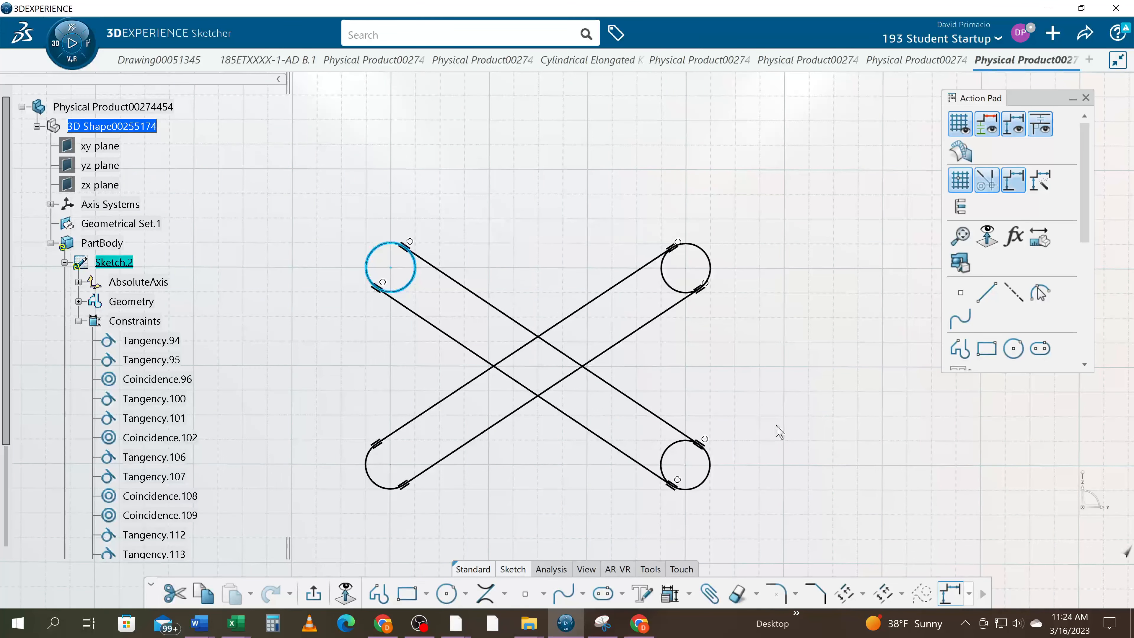
pyautogui.click(867, 421)
pyautogui.click(737, 593)
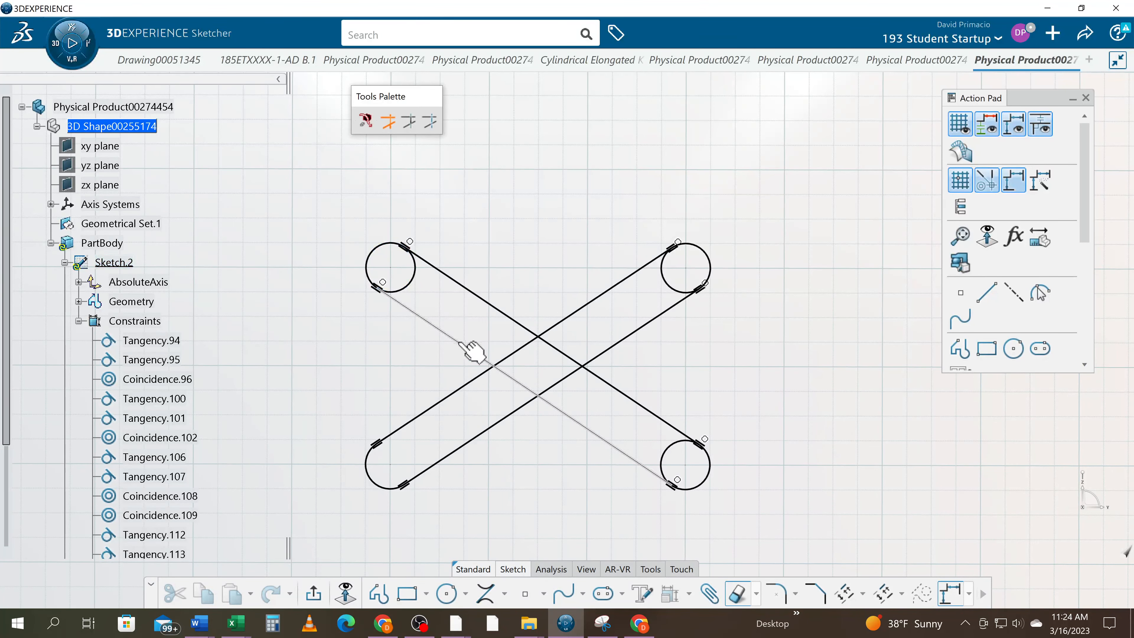
pyautogui.click(411, 280)
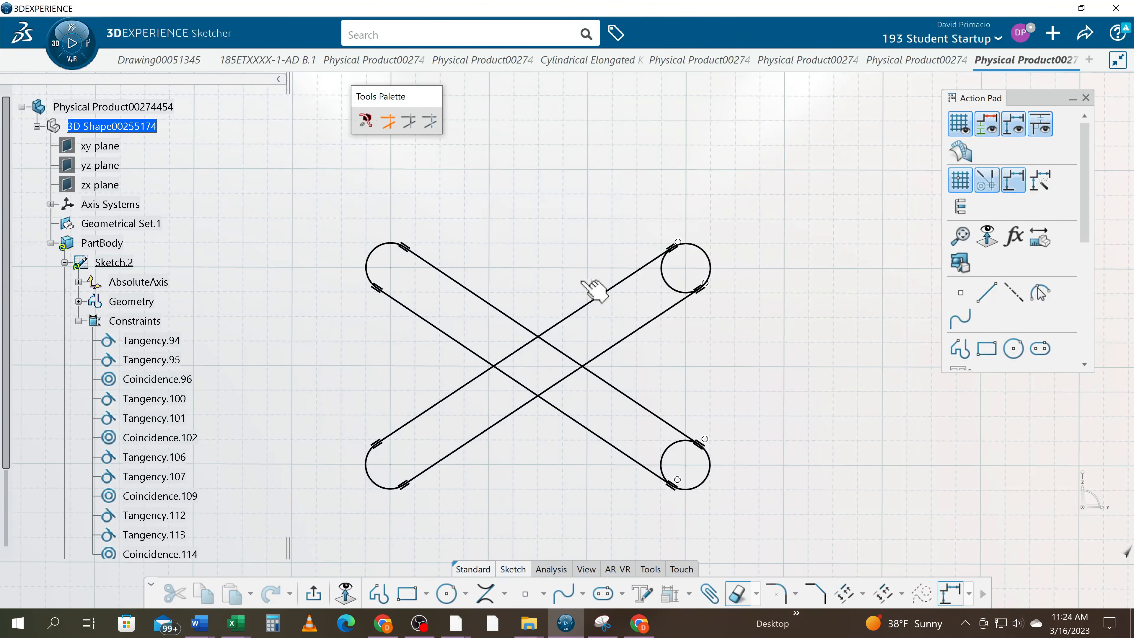
pyautogui.click(668, 286)
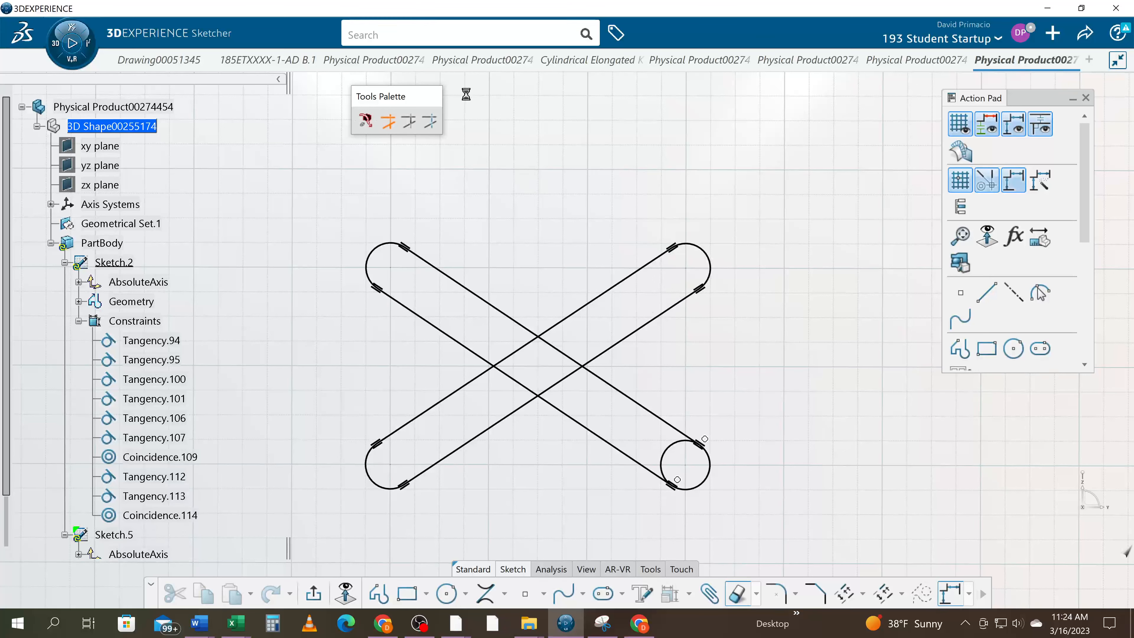
pyautogui.click(672, 459)
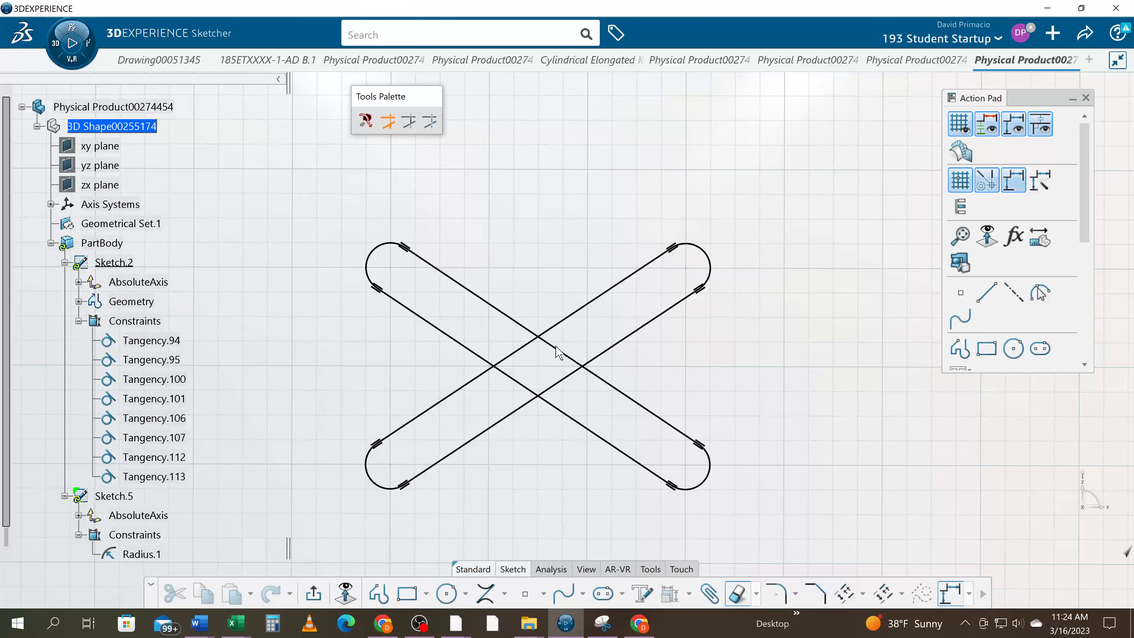
# Quick-trim the four line segments that form the central diamond where the two slots cross
pyautogui.click(569, 356)
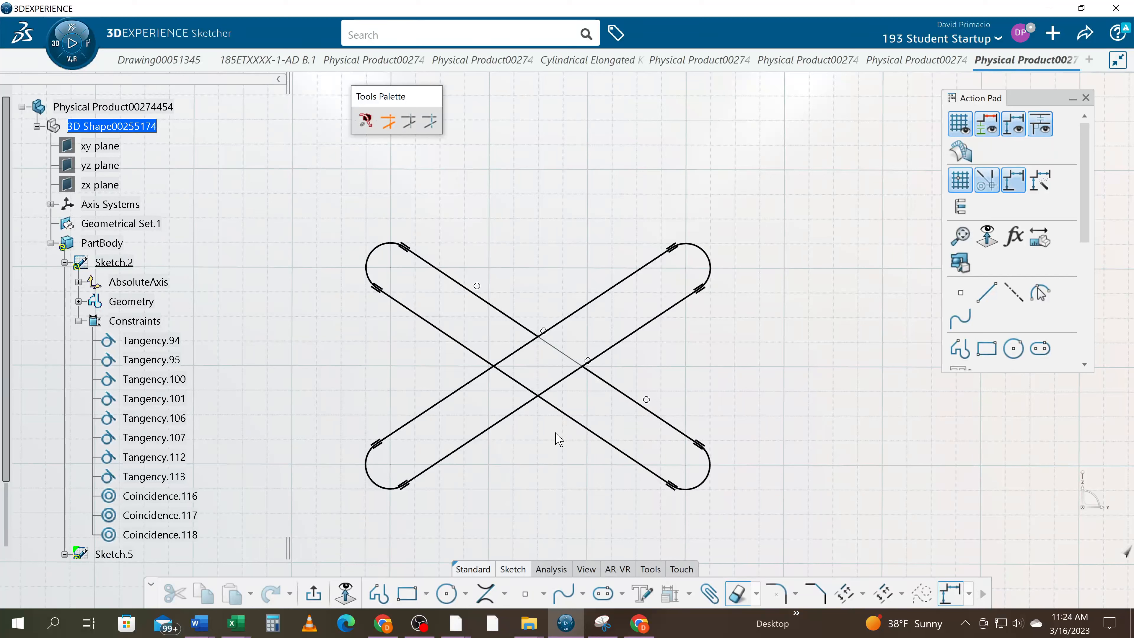
pyautogui.click(564, 378)
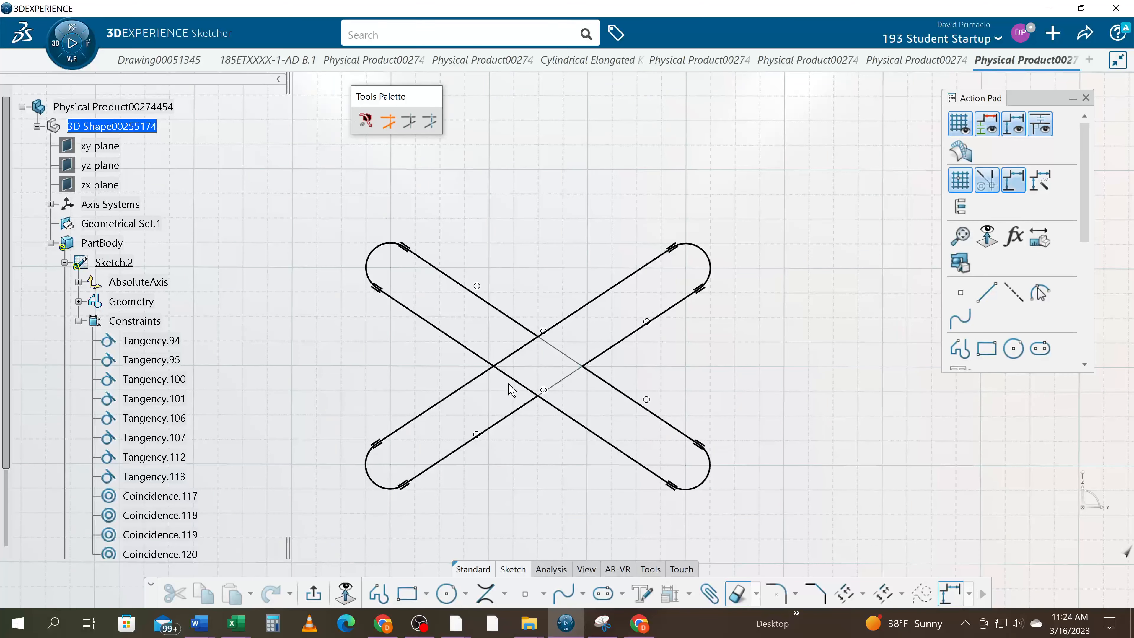
pyautogui.click(517, 381)
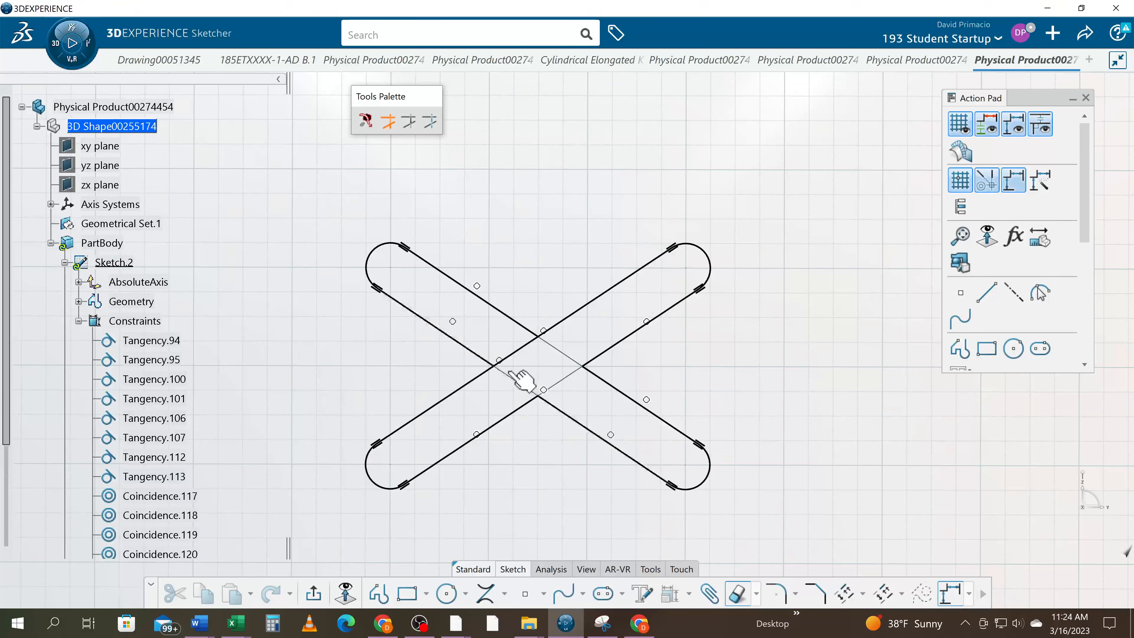
pyautogui.click(509, 353)
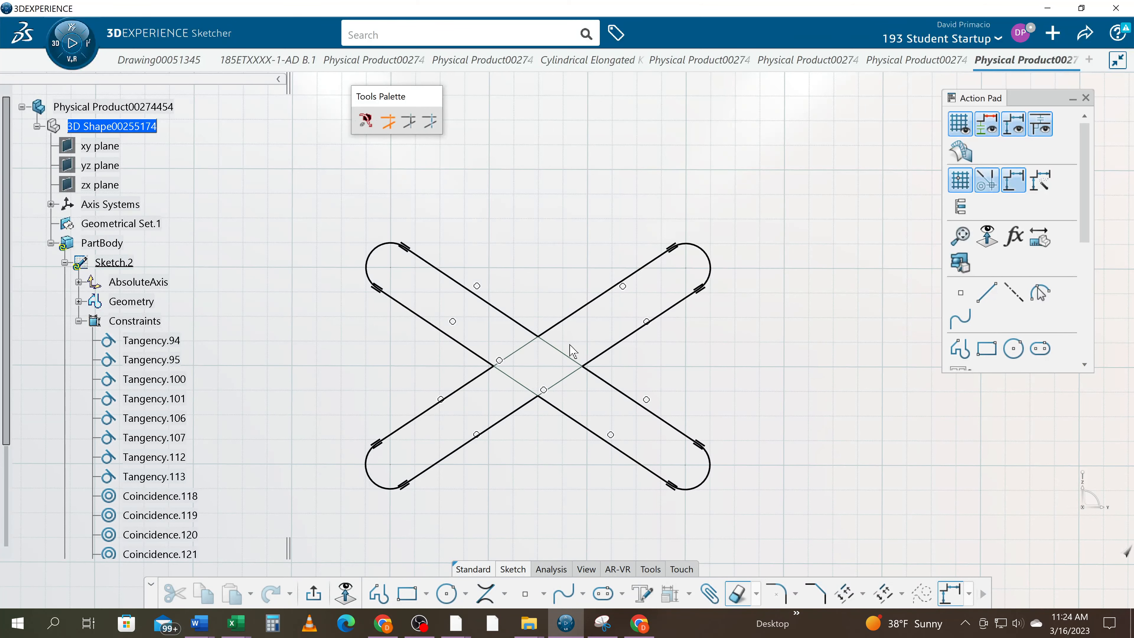
# Run Sketch Analysis to check the geometry status of the X-shaped profile, and close the report
pyautogui.moveTo(535, 489)
pyautogui.mouseDown(button='middle')
pyautogui.moveTo(650, 160)
pyautogui.moveTo(657, 102)
pyautogui.mouseUp(button='middle')
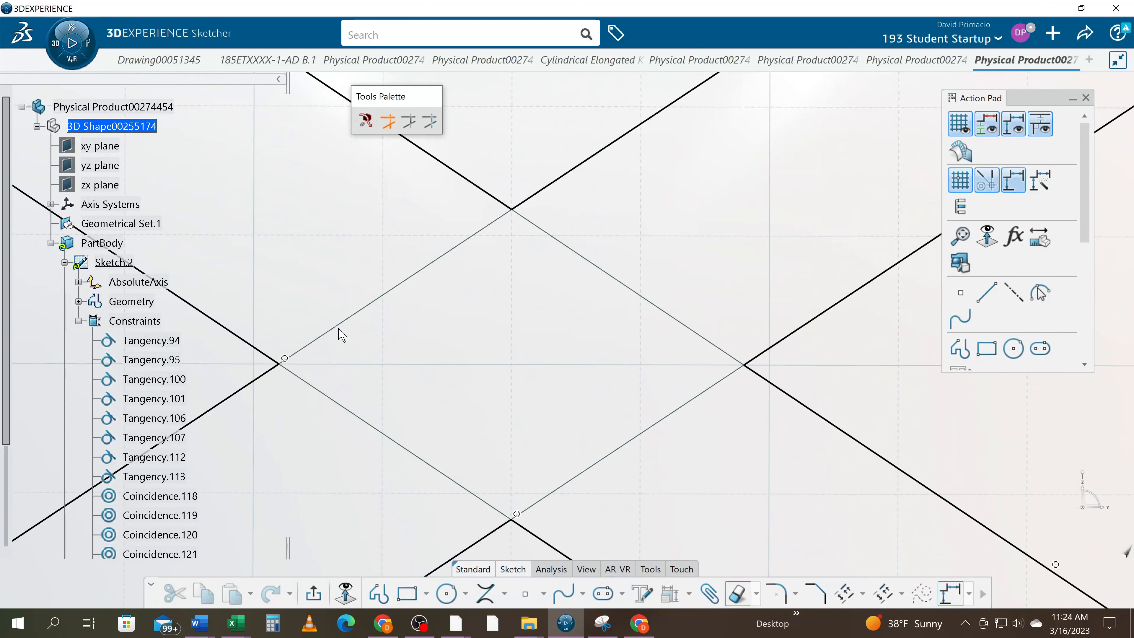
pyautogui.moveTo(430, 336)
pyautogui.mouseDown(button='middle')
pyautogui.moveTo(418, 355)
pyautogui.moveTo(589, 438)
pyautogui.moveTo(523, 447)
pyautogui.moveTo(540, 486)
pyautogui.moveTo(600, 439)
pyautogui.moveTo(561, 477)
pyautogui.mouseUp(button='middle')
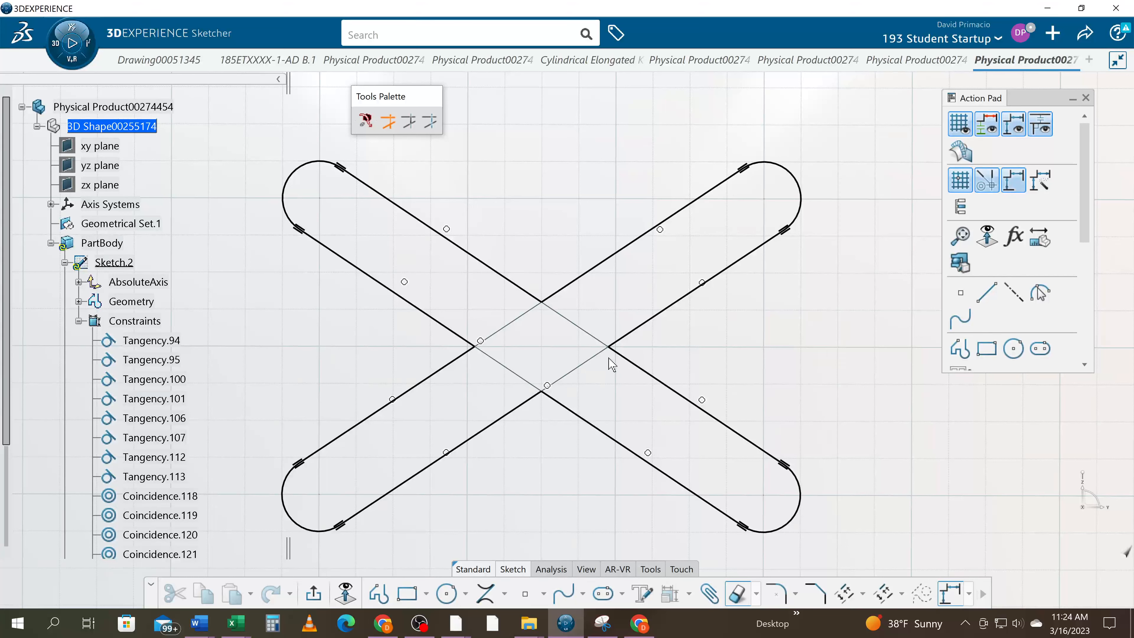
pyautogui.click(554, 569)
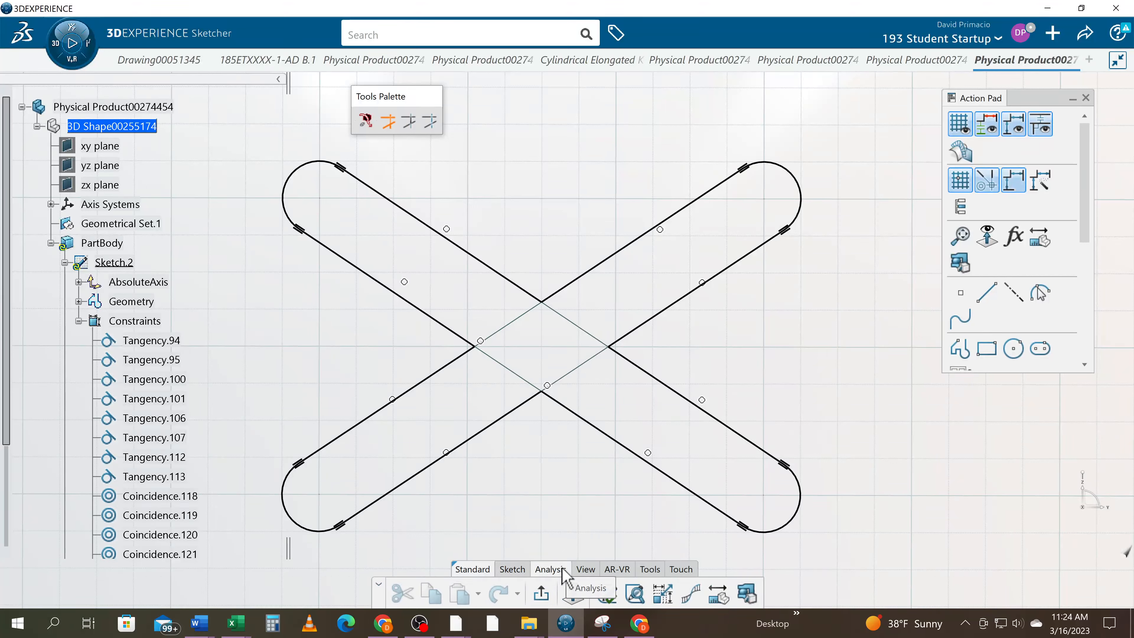
pyautogui.click(636, 595)
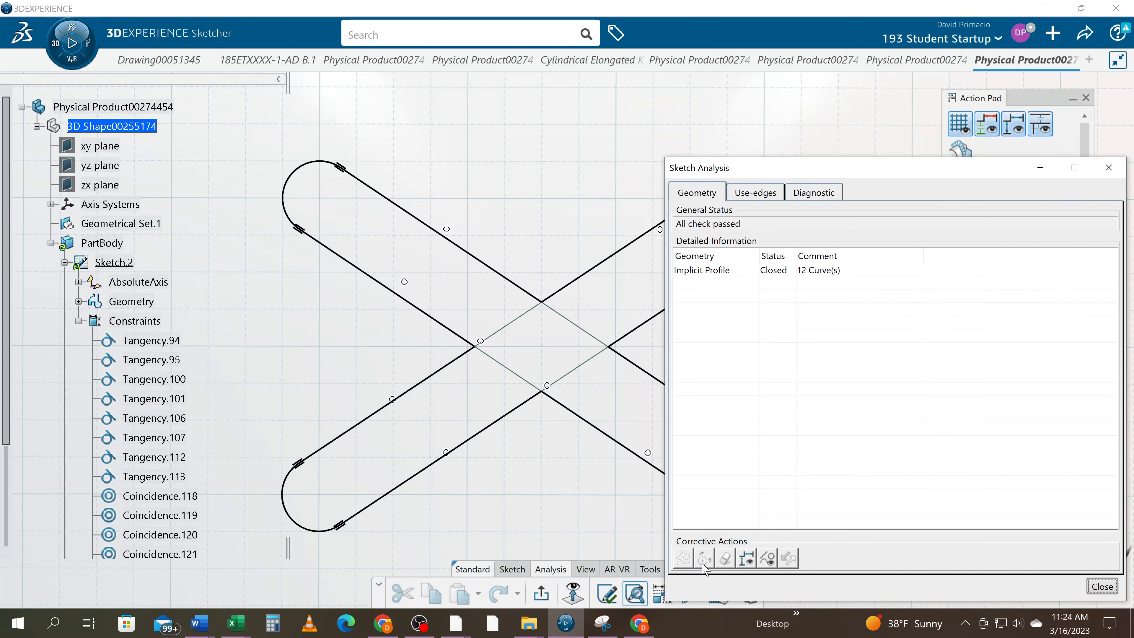
pyautogui.click(1109, 168)
pyautogui.scroll(-2, 553, 407)
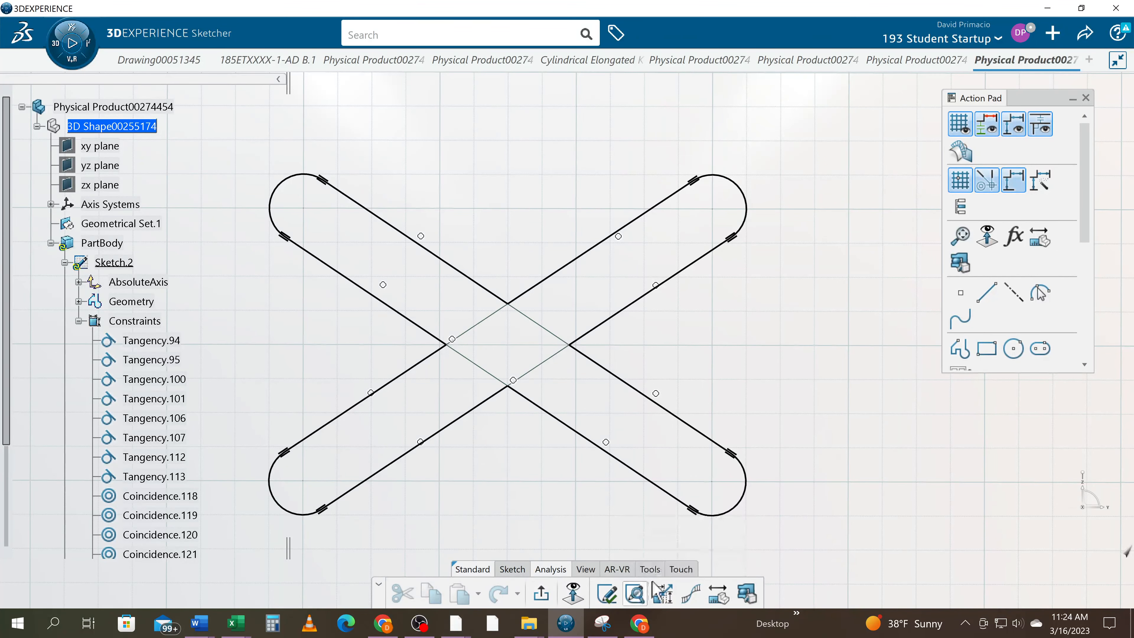
# Rerun Sketch Analysis, highlight the implicit profile on the X-shaped sketch to inspect it, and close the analysis and orientation-view windows
pyautogui.click(658, 589)
pyautogui.click(810, 268)
pyautogui.moveTo(440, 460)
pyautogui.mouseDown(button='middle')
pyautogui.moveTo(340, 443)
pyautogui.moveTo(357, 456)
pyautogui.moveTo(353, 441)
pyautogui.mouseUp(button='middle')
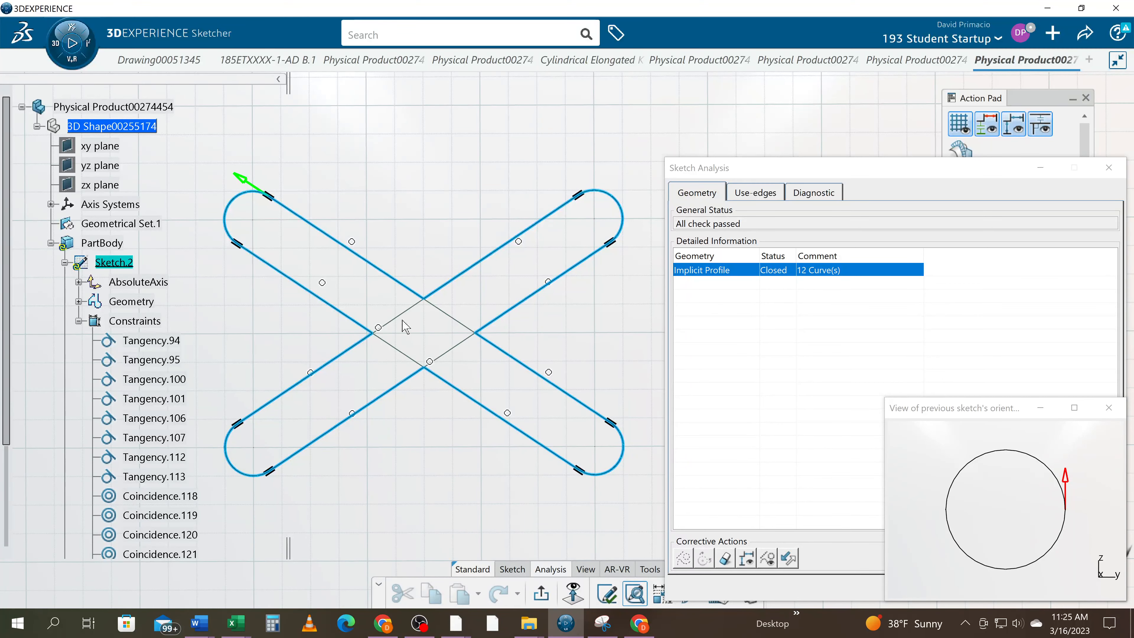
pyautogui.click(1108, 407)
pyautogui.click(1109, 168)
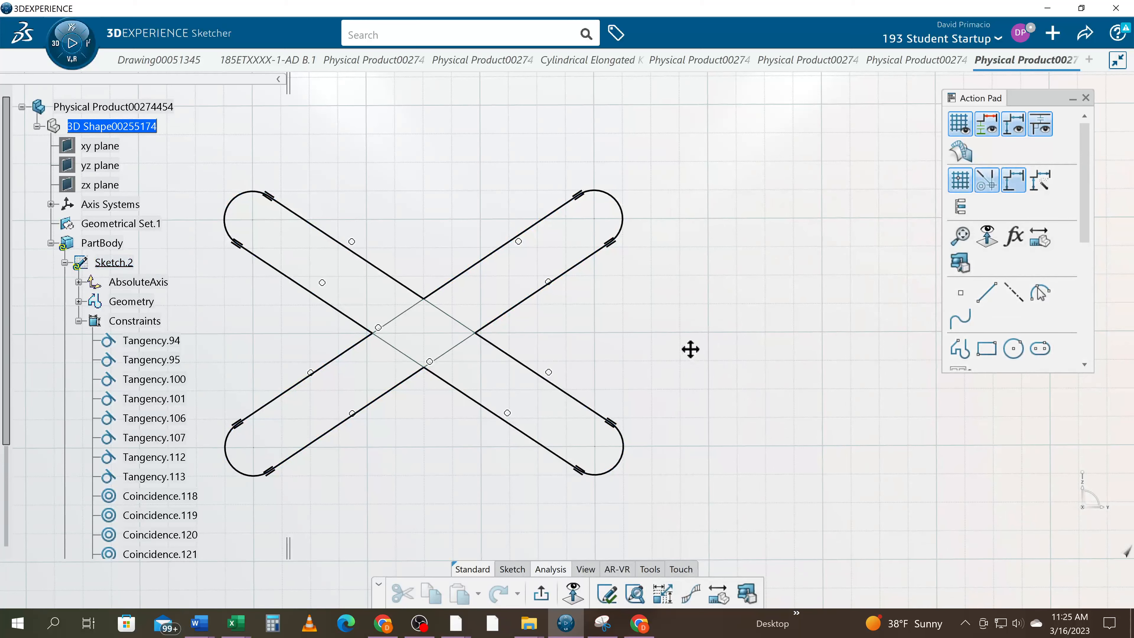
pyautogui.moveTo(688, 347); pyautogui.dragTo(722, 374, button='middle')
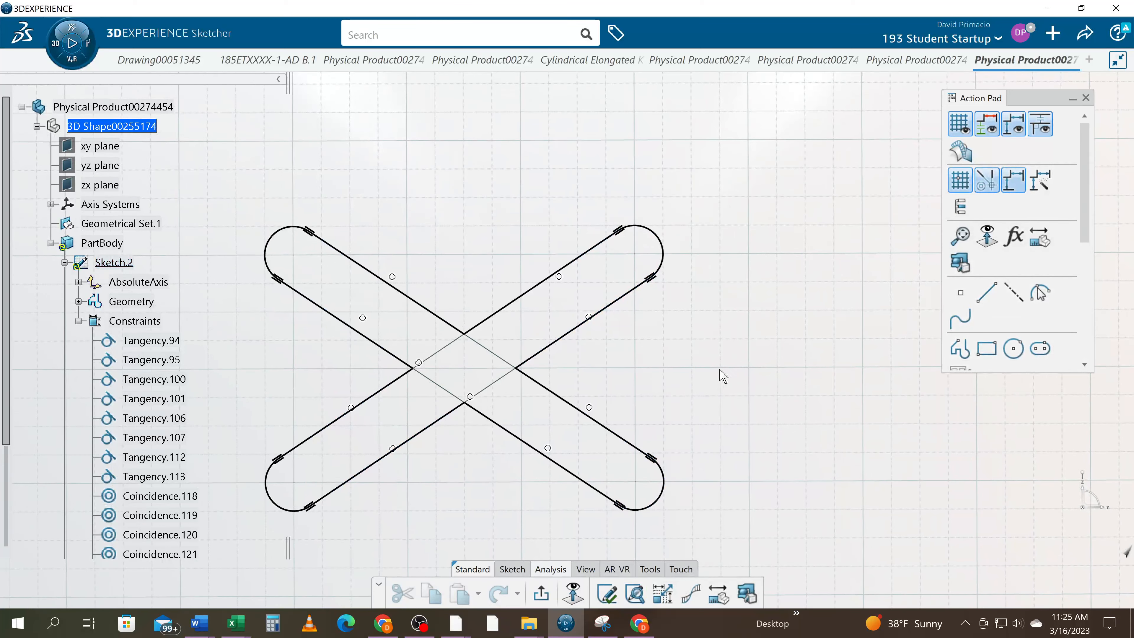
# Examine the Sketcher app preferences for grid, sketch plane, geometry, constraint and color options, and close the preferences without changing anything
pyautogui.click(1021, 33)
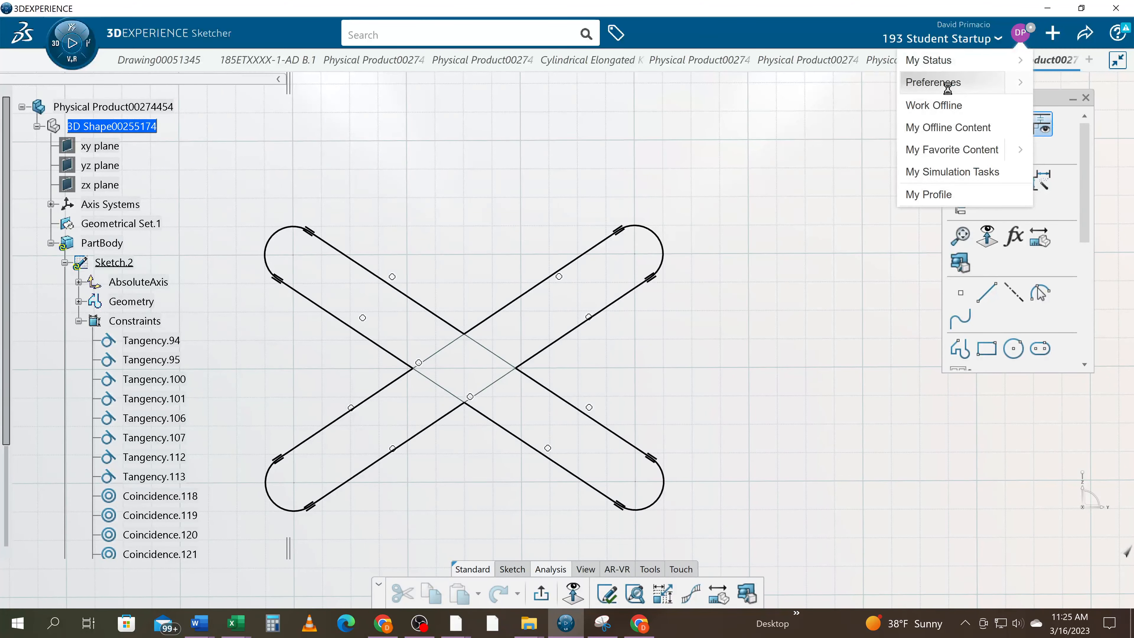
pyautogui.click(937, 85)
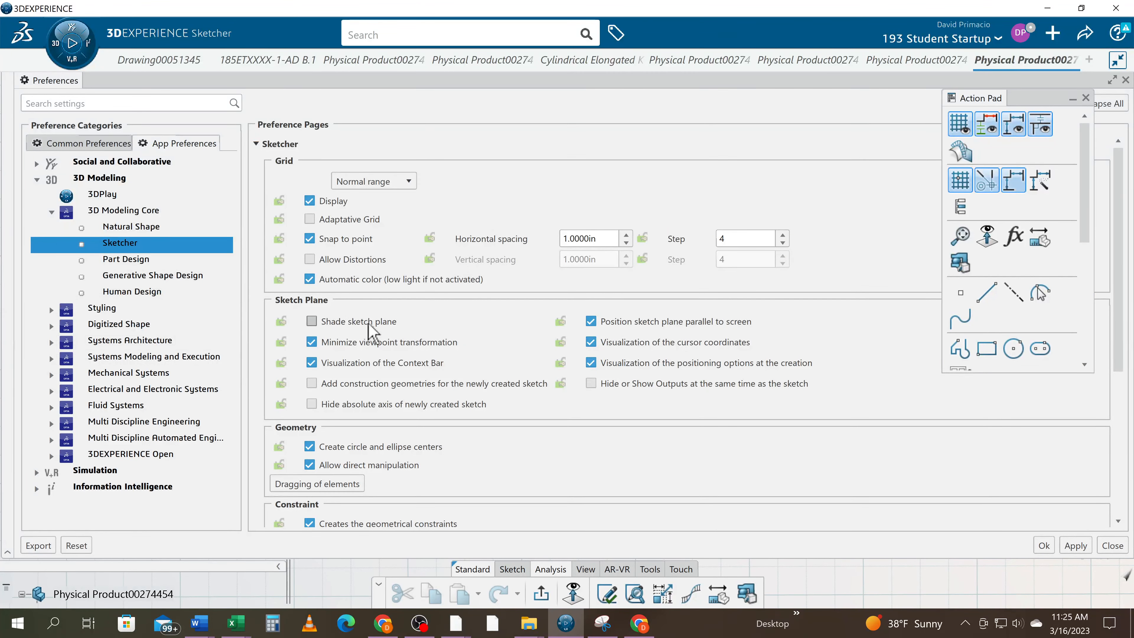
pyautogui.scroll(-2, 505, 400)
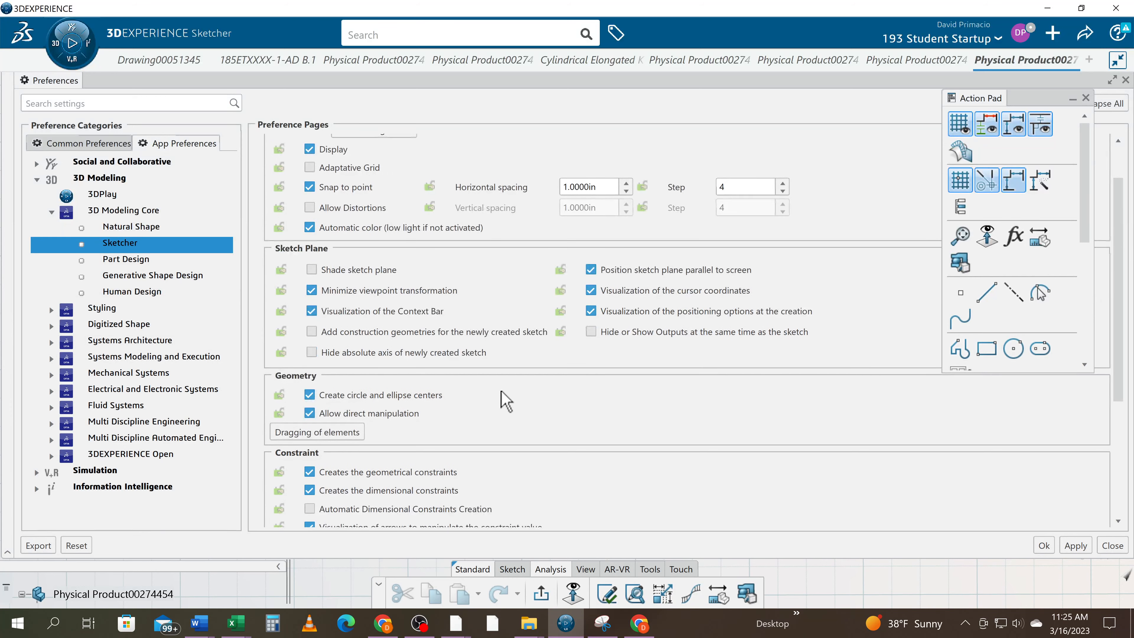
pyautogui.scroll(-2, 504, 402)
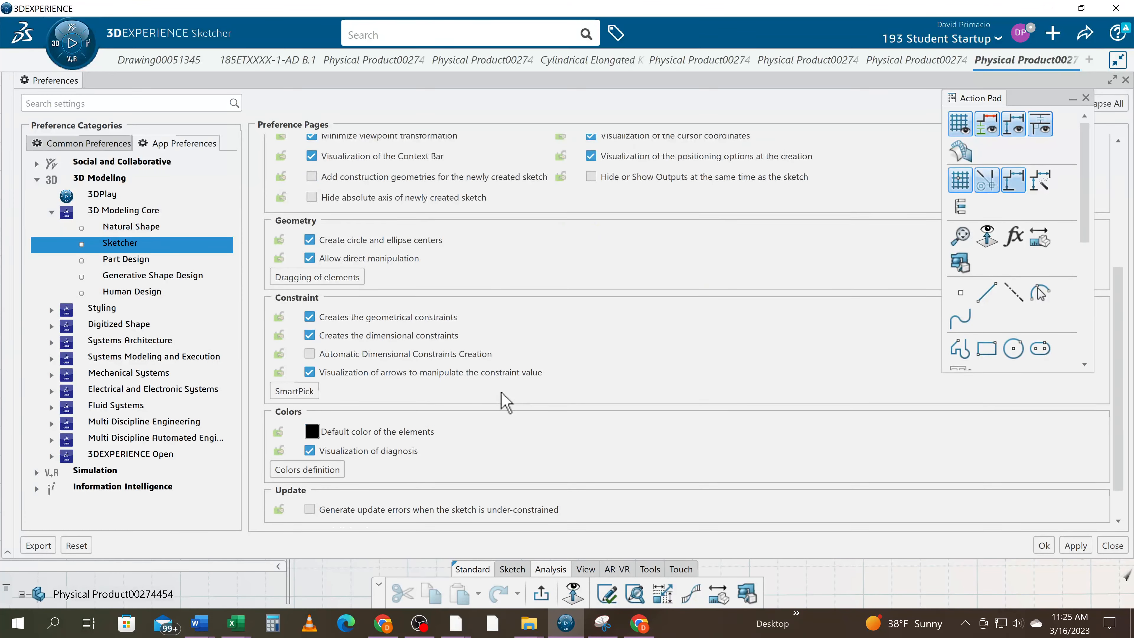
pyautogui.scroll(1, 504, 402)
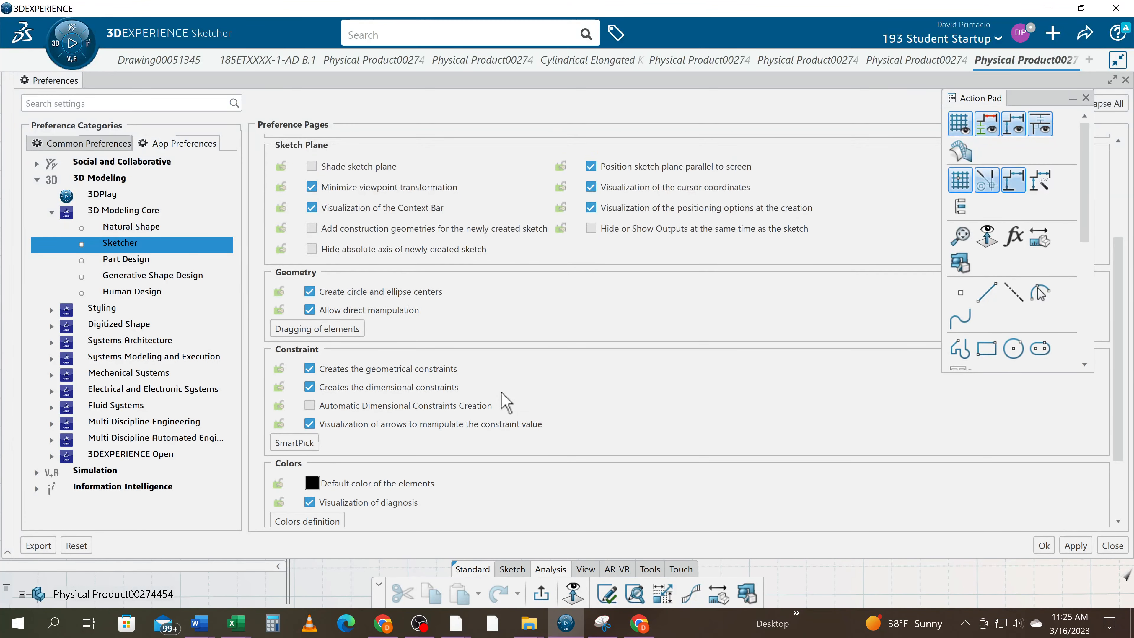
pyautogui.scroll(-1, 504, 401)
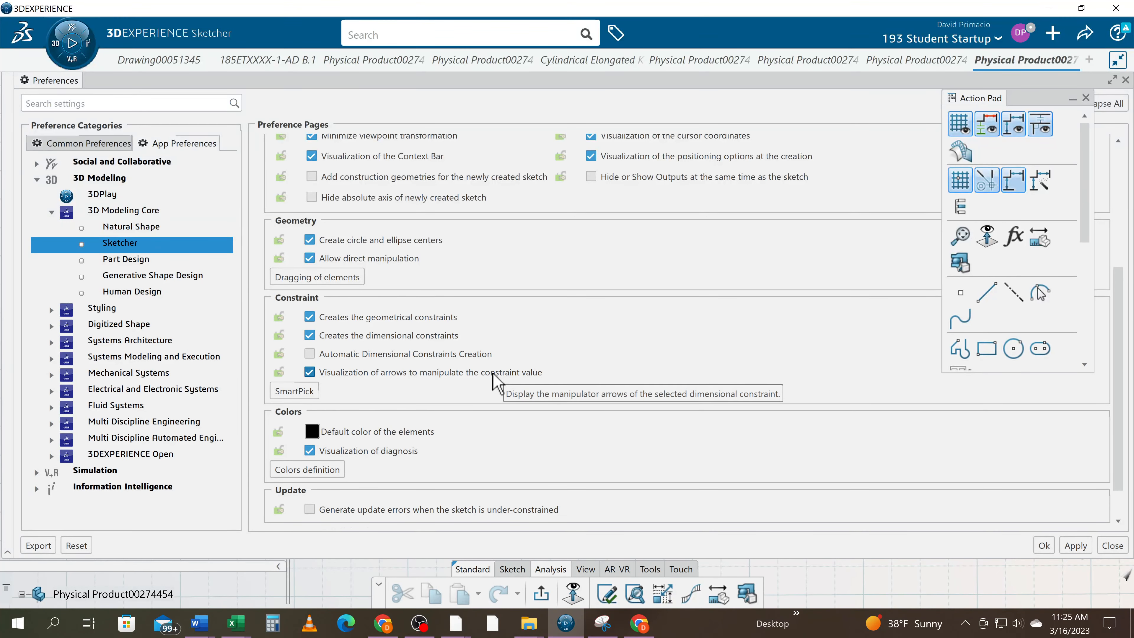
pyautogui.scroll(1, 464, 342)
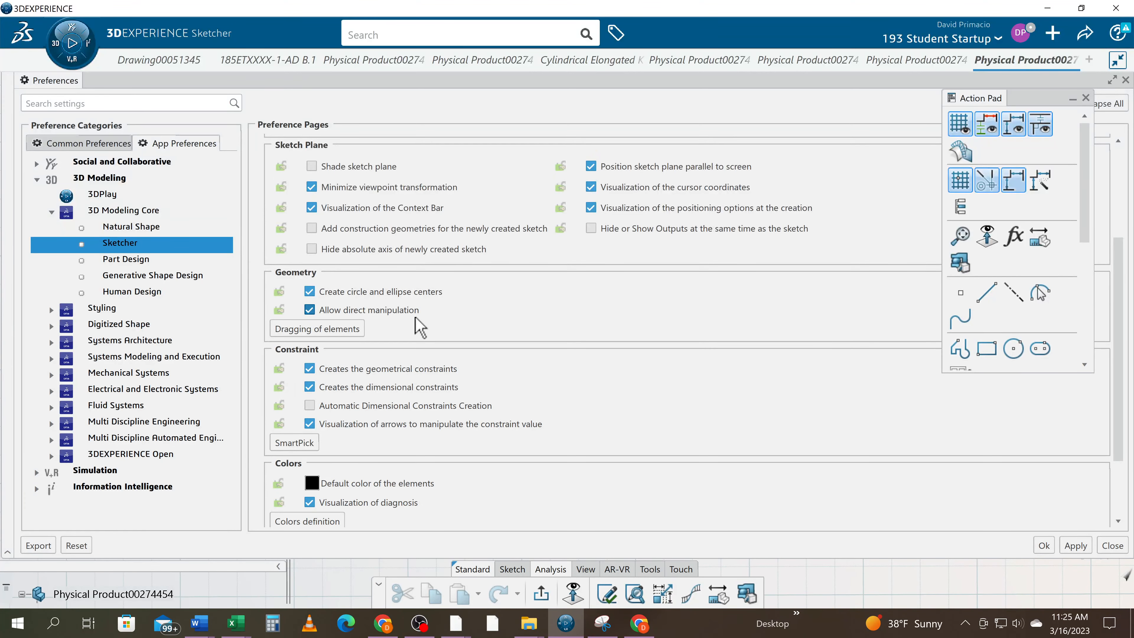
pyautogui.scroll(2, 420, 326)
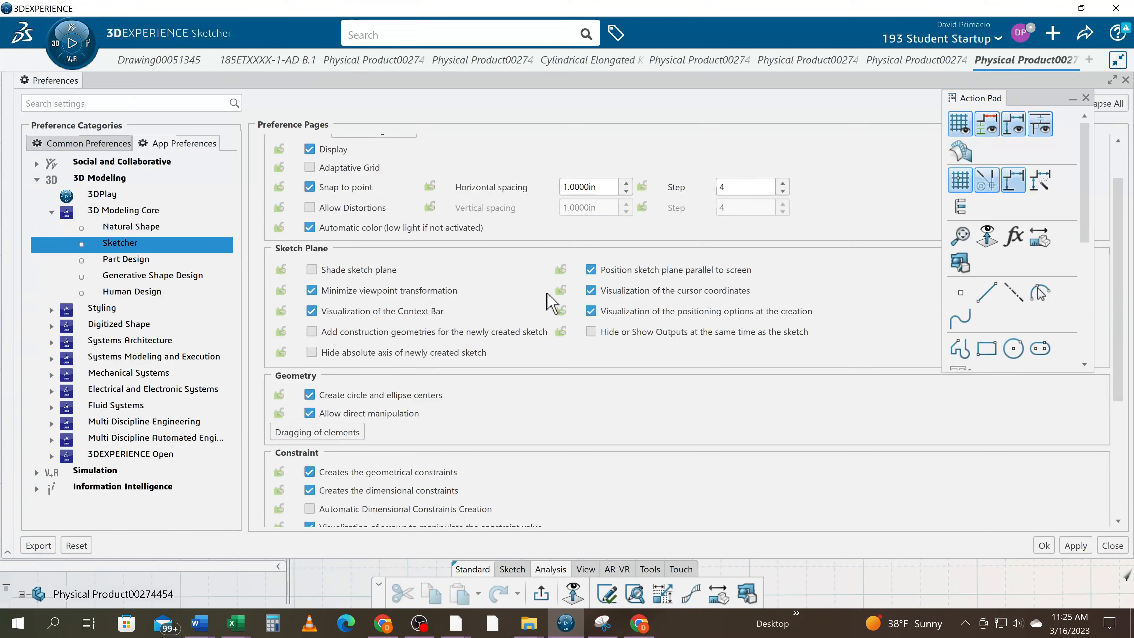
pyautogui.scroll(1, 418, 297)
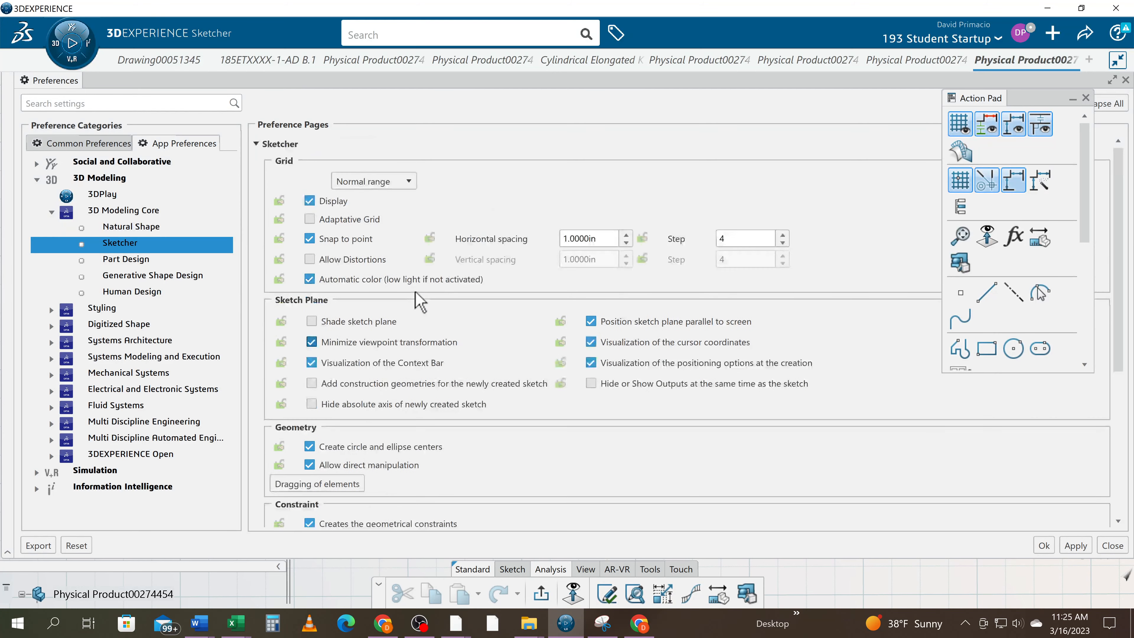
pyautogui.scroll(-4, 418, 299)
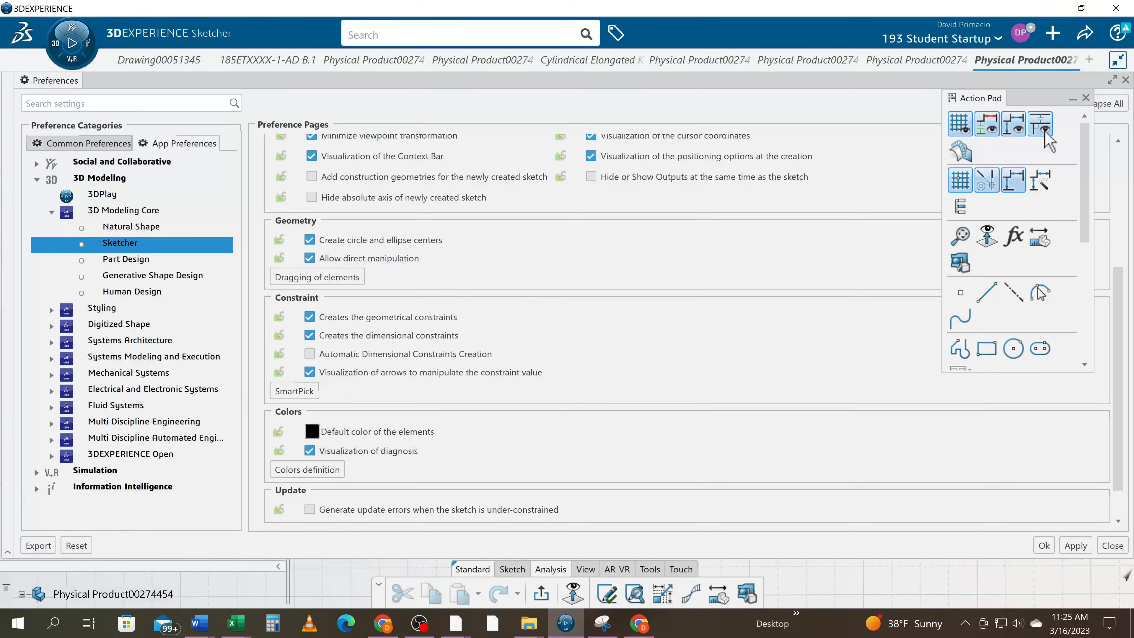
pyautogui.click(1112, 546)
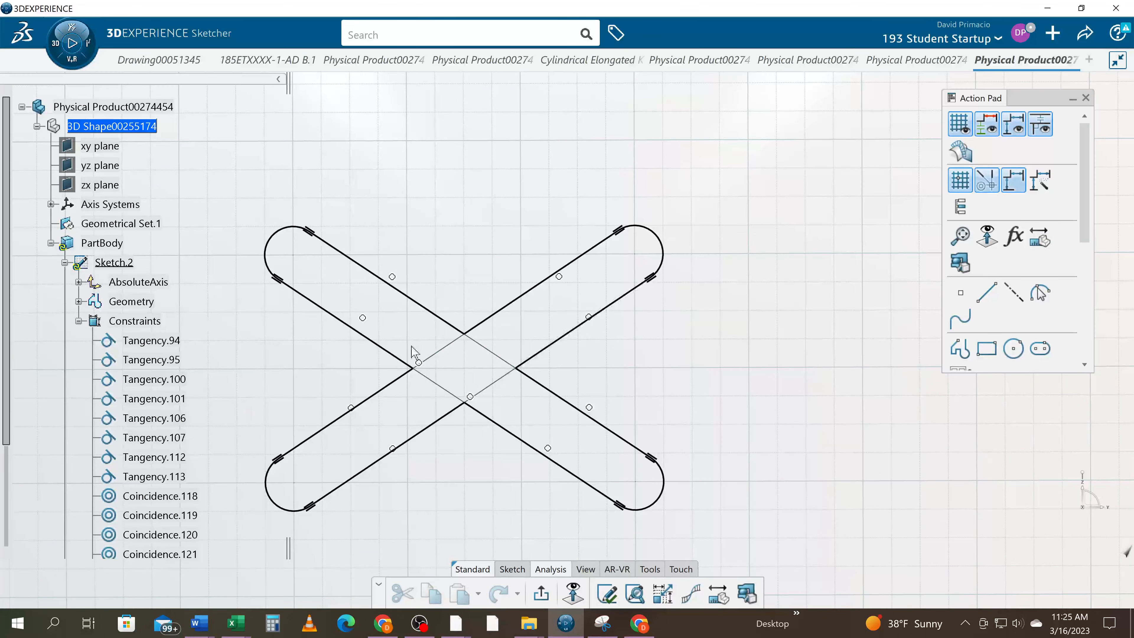
pyautogui.moveTo(439, 489)
pyautogui.mouseDown(button='middle')
pyautogui.moveTo(506, 434)
pyautogui.moveTo(514, 457)
pyautogui.moveTo(498, 470)
pyautogui.mouseUp(button='middle')
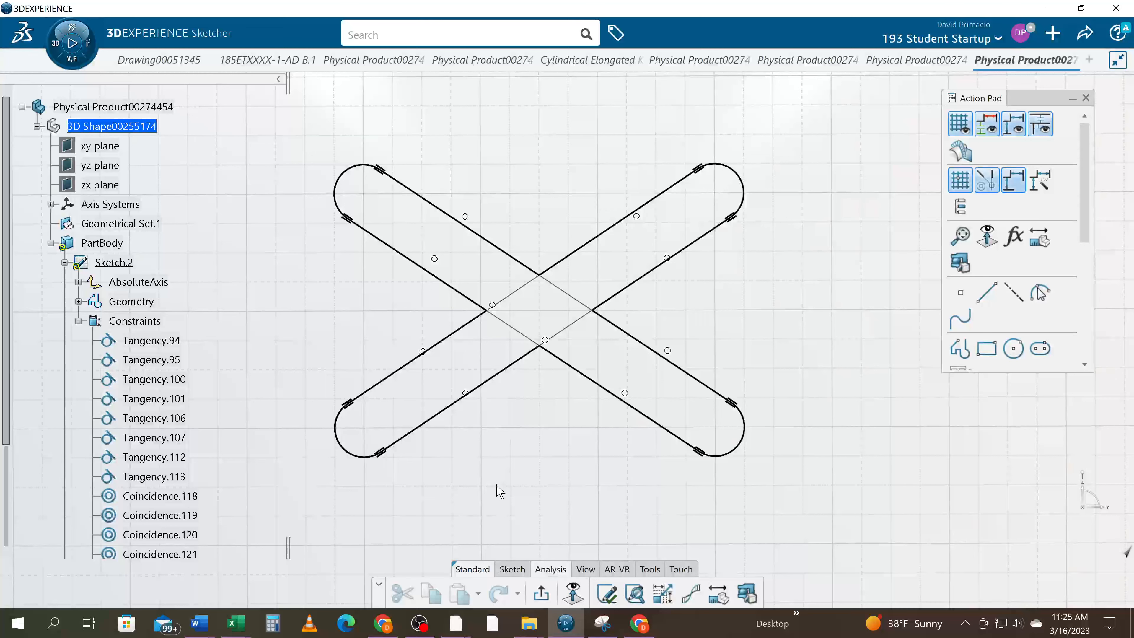